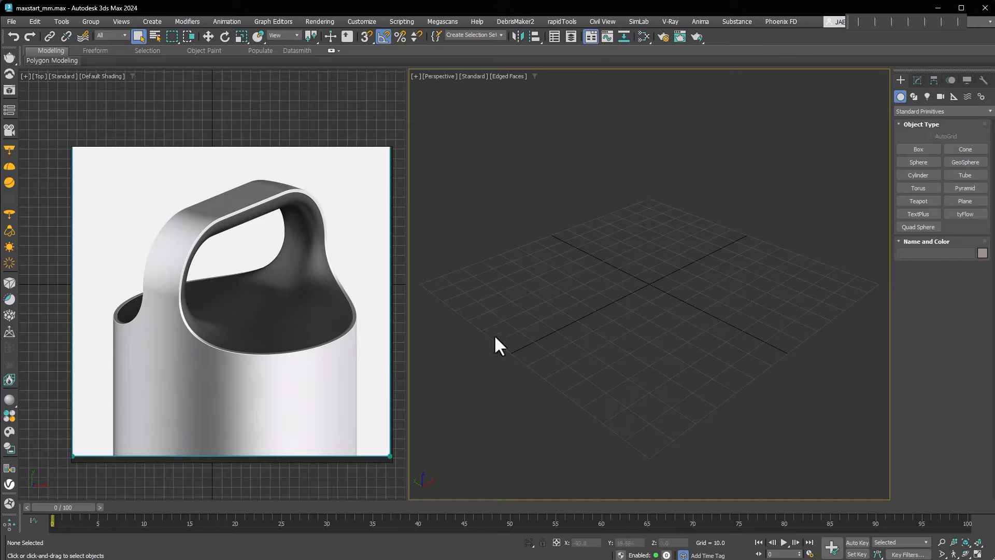
# - Create a cylinder about 66.7 mm in radius and 11.4 mm high, with 1 height segment and 32 sides
pyautogui.click(918, 174)
pyautogui.moveTo(650, 288); pyautogui.dragTo(666, 362)
pyautogui.click(667, 362)
pyautogui.rightClick(979, 342)
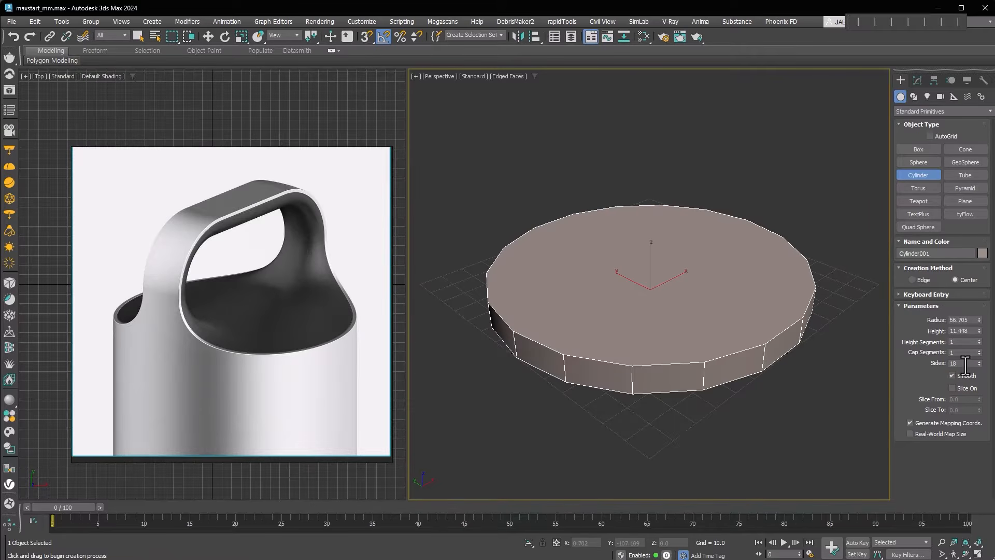
pyautogui.write('32')
pyautogui.press('Return')
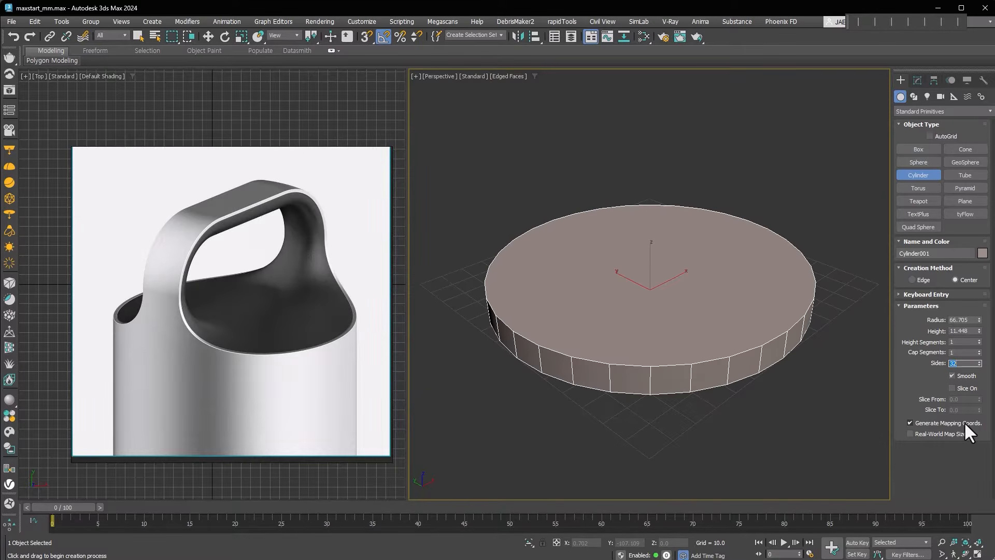
# - Convert the cylinder to an Editable Poly and delete its top and bottom cap faces
pyautogui.press('t')
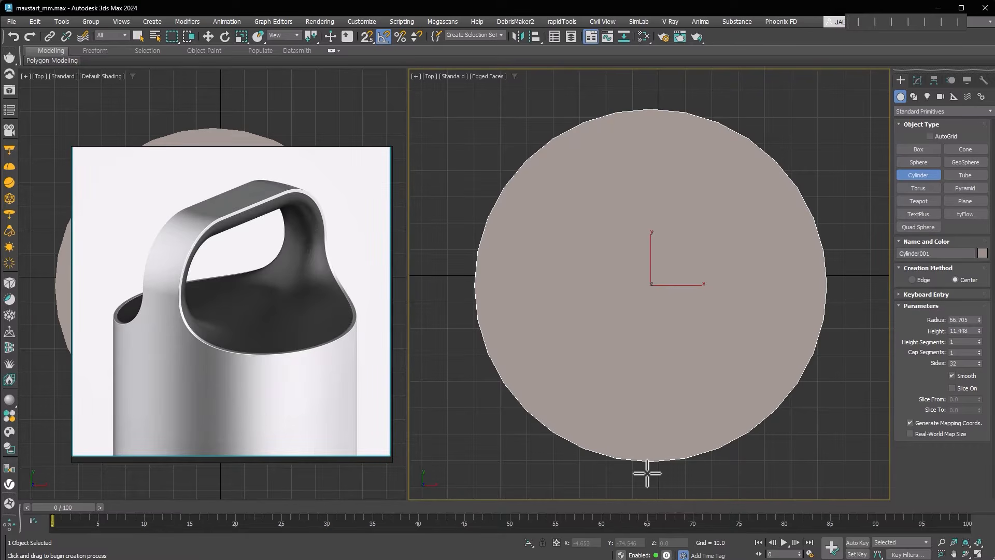
pyautogui.hotkey('ctrl', 'shift', 'e')
pyautogui.keyDown('alt'); pyautogui.moveTo(660, 349); pyautogui.dragTo(662, 269, button='middle'); pyautogui.keyUp('alt')
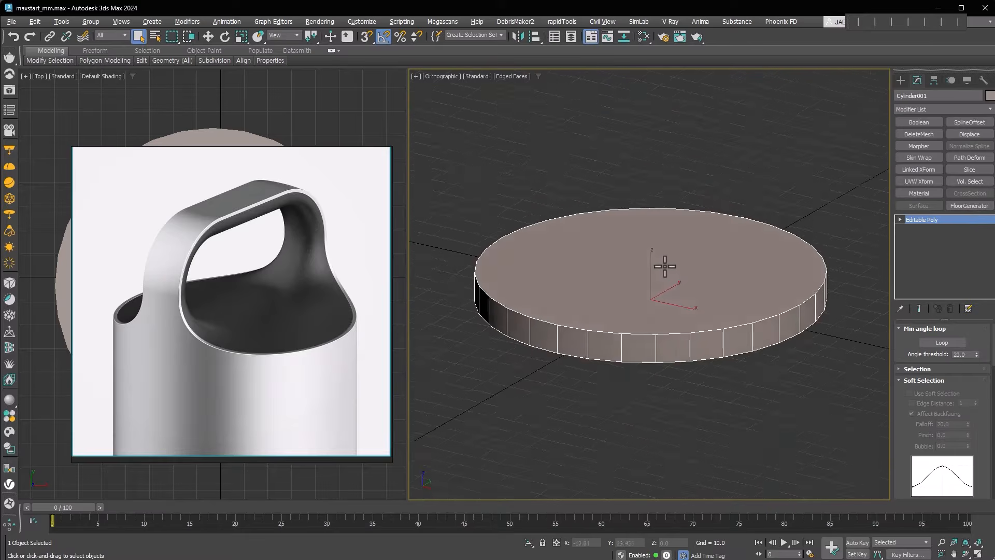
pyautogui.rightClick(675, 284)
pyautogui.click(657, 300)
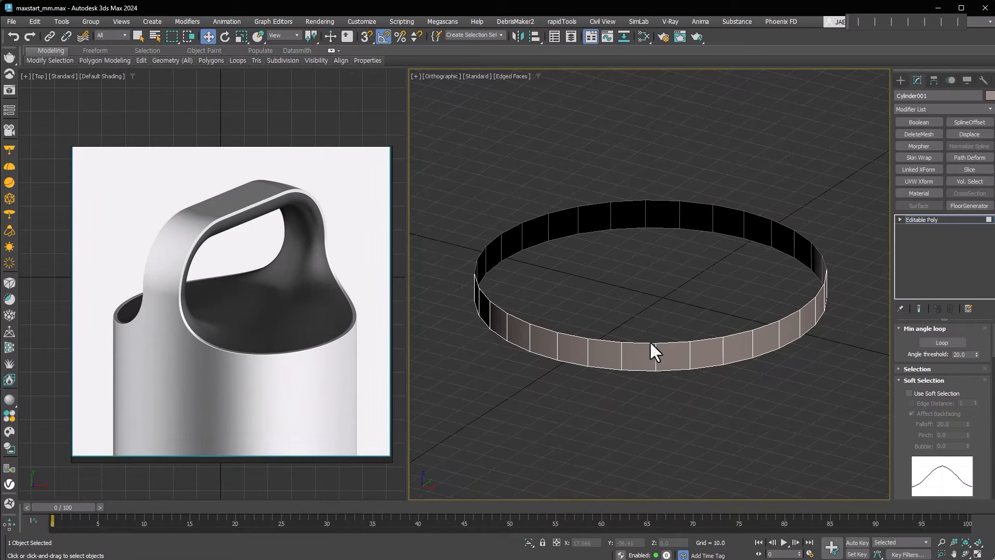
# - Extrude two adjacent upper rim edges at the front and two at the back of the ring upward to about Z 60
pyautogui.keyDown('alt'); pyautogui.moveTo(651, 349); pyautogui.dragTo(643, 367, button='middle'); pyautogui.keyUp('alt')
pyautogui.press('2')
pyautogui.click(658, 367)
pyautogui.click(637, 181)
pyautogui.click(663, 180)
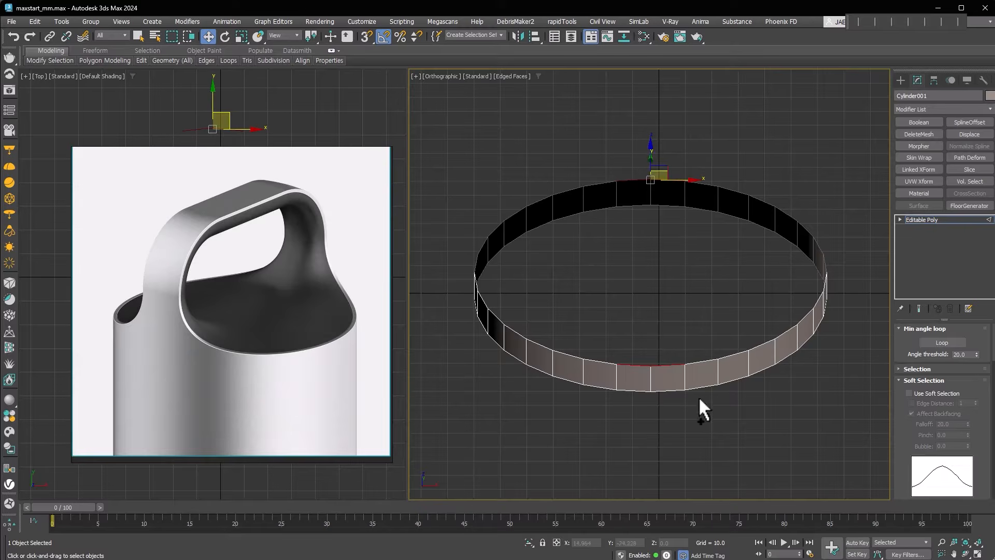
pyautogui.keyDown('alt'); pyautogui.moveTo(701, 406); pyautogui.dragTo(679, 357, button='middle'); pyautogui.keyUp('alt')
pyautogui.keyDown('shift'); pyautogui.moveTo(766, 285); pyautogui.dragTo(790, 201); pyautogui.keyUp('shift')
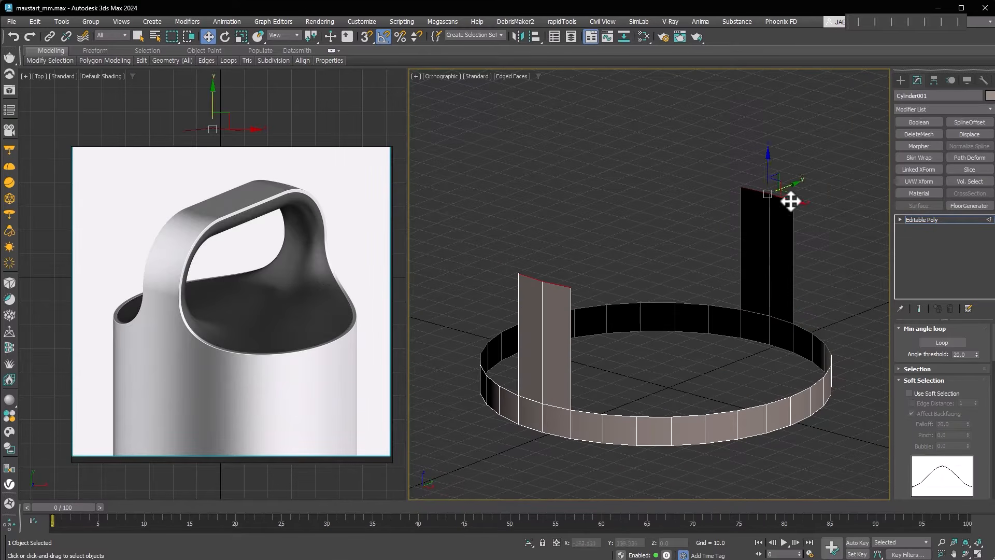
# - Bridge the top edges of the two upright strips and connect the bridge's lengthwise edges with a cross edge at mid-length
pyautogui.click(922, 380)
pyautogui.click(919, 451)
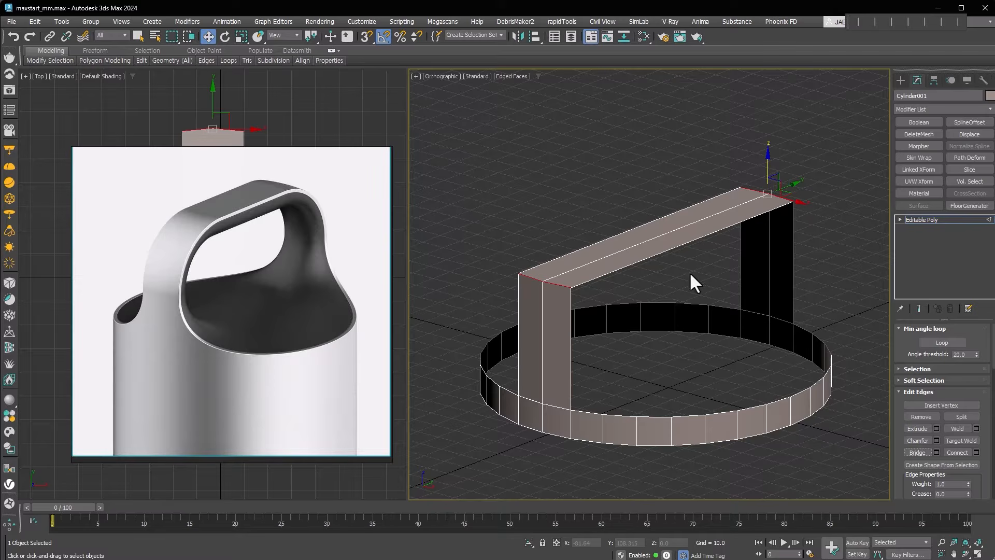
pyautogui.moveTo(708, 285); pyautogui.dragTo(624, 196)
pyautogui.click(958, 451)
# - Chamfer the cross edge in the middle of the handle's top by about 27.5
pyautogui.rightClick(663, 231)
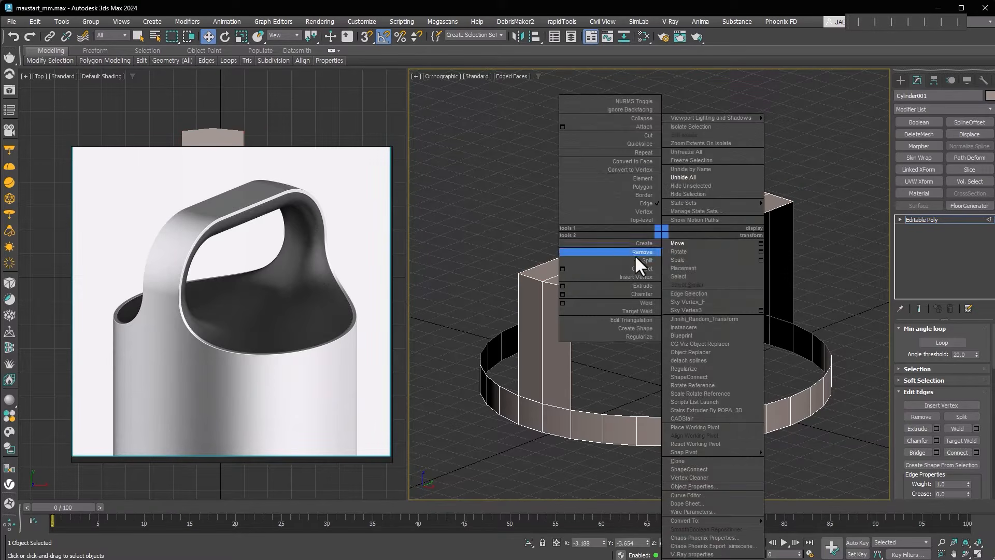
pyautogui.click(562, 294)
pyautogui.moveTo(657, 305); pyautogui.dragTo(695, 234)
pyautogui.keyDown('alt'); pyautogui.moveTo(695, 233); pyautogui.dragTo(574, 290, button='middle'); pyautogui.keyUp('alt')
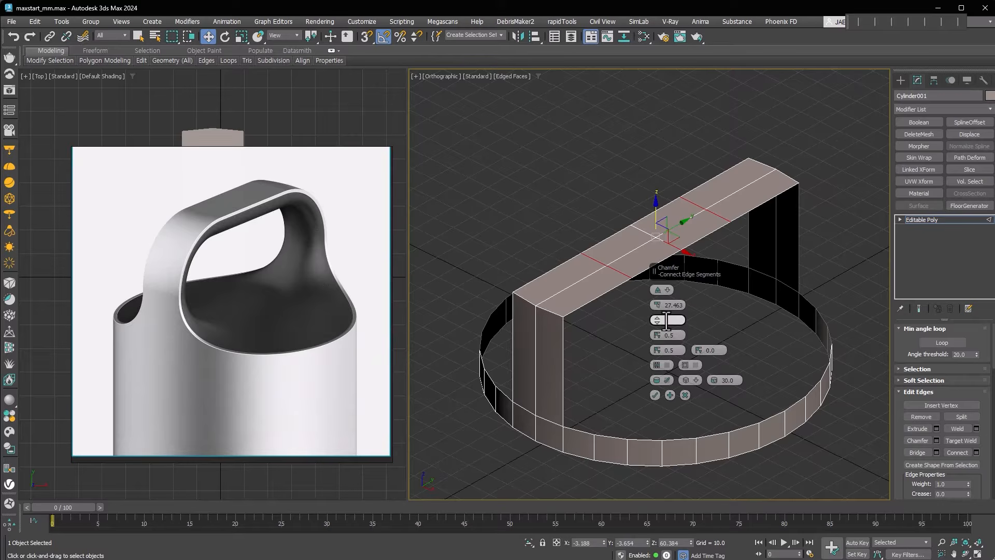
pyautogui.moveTo(657, 304); pyautogui.dragTo(657, 305)
pyautogui.click(654, 394)
# - Connect the vertical edges of both handle legs with a horizontal edge halfway up
pyautogui.keyDown('alt'); pyautogui.moveTo(652, 393); pyautogui.dragTo(704, 312, button='middle'); pyautogui.keyUp('alt')
pyautogui.moveTo(814, 299); pyautogui.dragTo(478, 337)
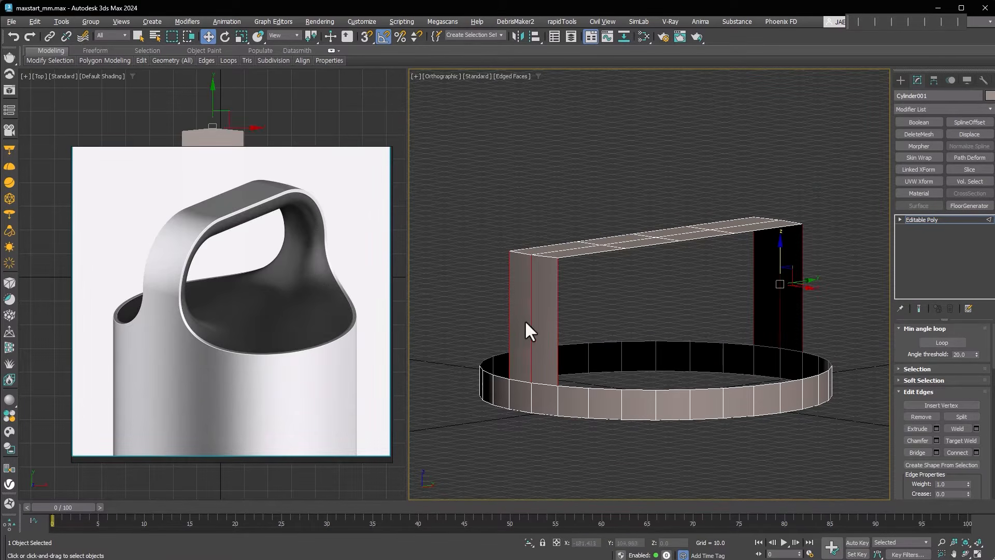
pyautogui.click(951, 451)
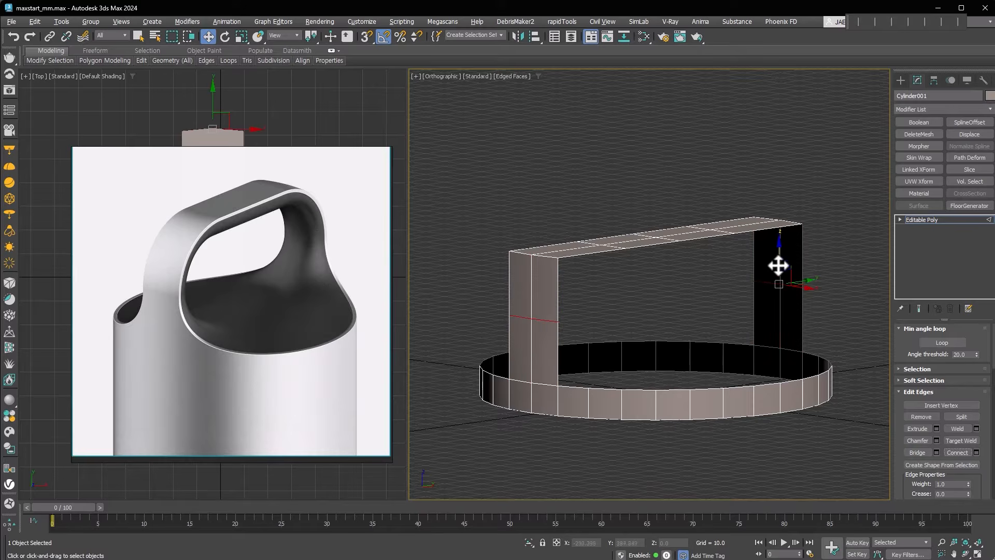
# - Chamfer the handle's two upper corner edges by about 42.8 with 2 segments
pyautogui.keyDown('alt'); pyautogui.moveTo(648, 299); pyautogui.dragTo(644, 307, button='middle'); pyautogui.keyUp('alt')
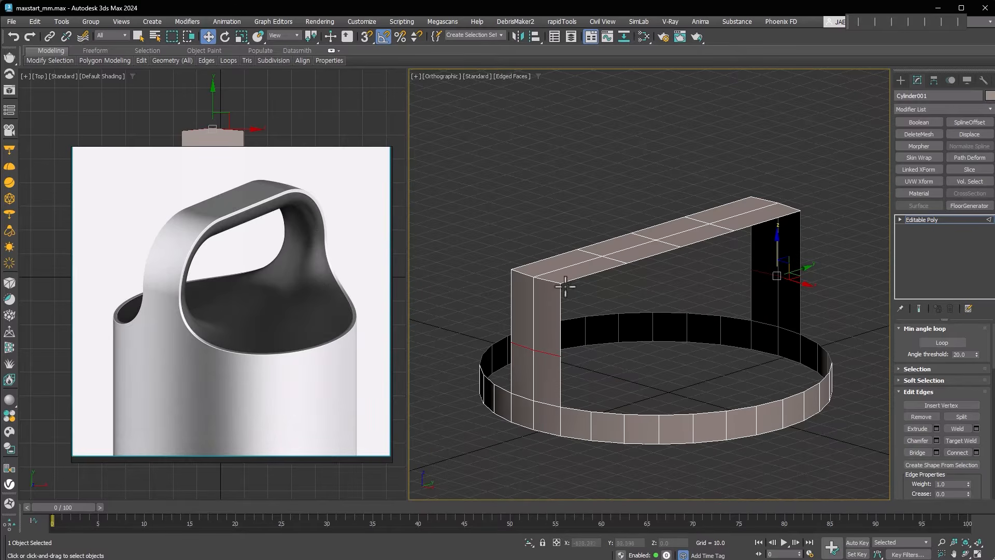
pyautogui.click(542, 277)
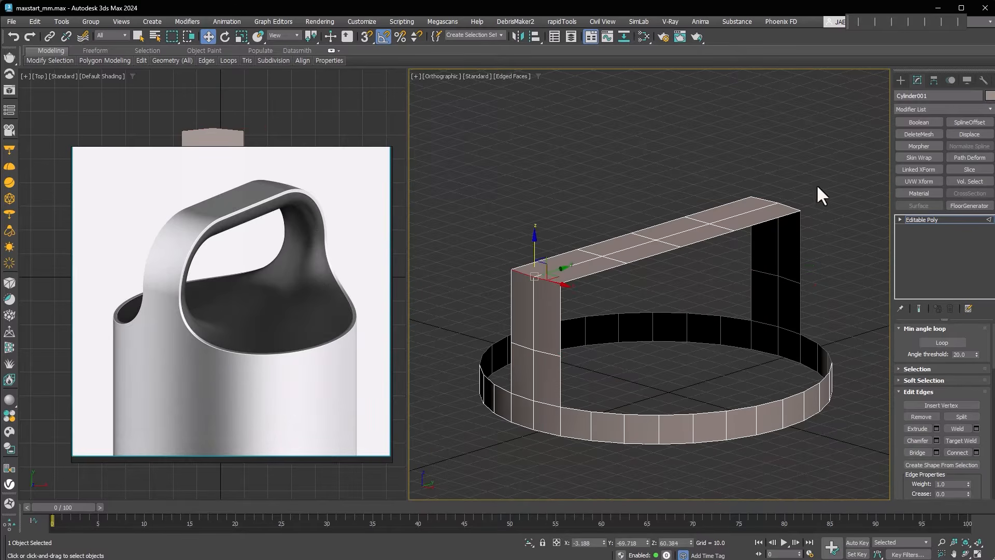
pyautogui.click(791, 205)
pyautogui.rightClick(603, 246)
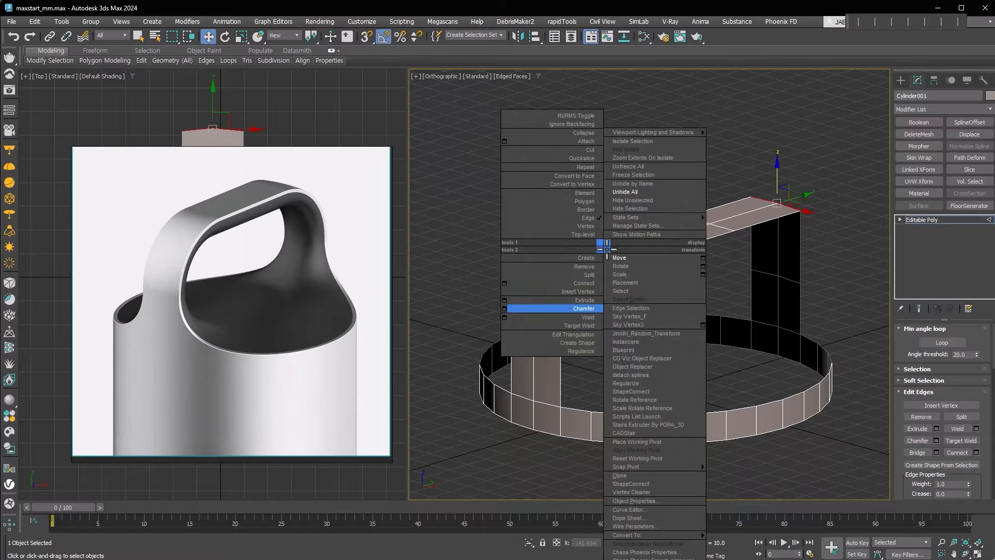
pyautogui.click(505, 309)
pyautogui.moveTo(657, 305); pyautogui.dragTo(674, 268)
pyautogui.click(657, 318)
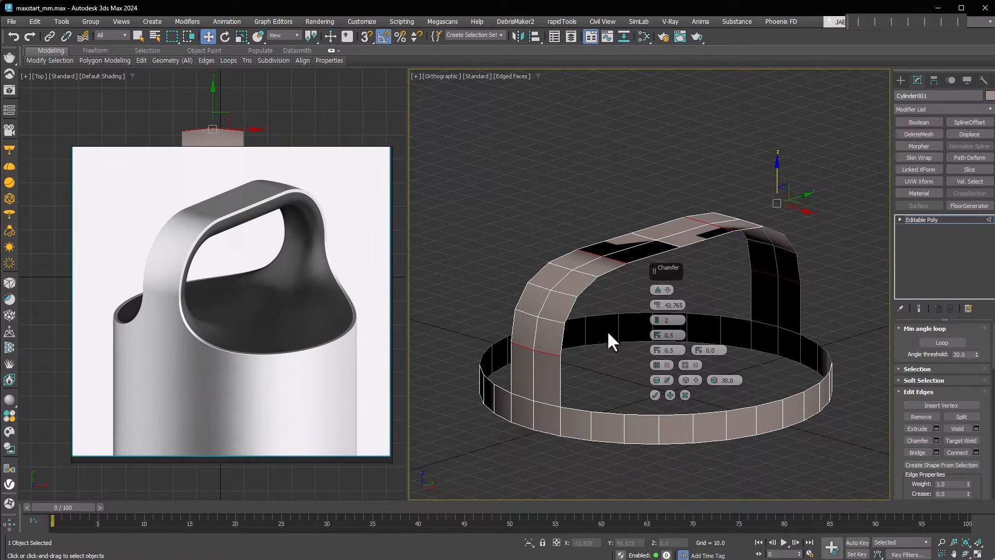
pyautogui.click(654, 393)
# - Remove the surplus cross edges from the rounded handle
pyautogui.click(602, 254)
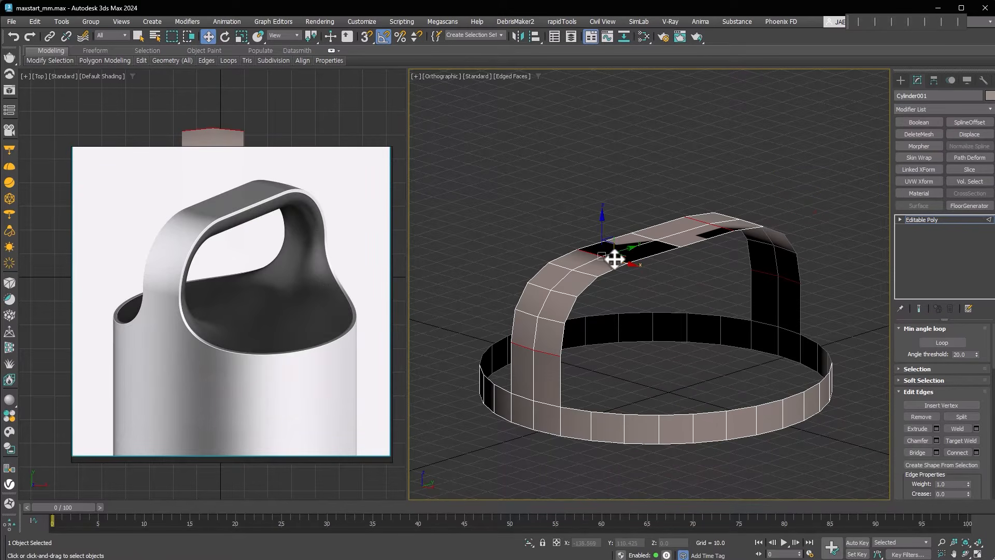
pyautogui.keyDown('alt'); pyautogui.click(529, 347); pyautogui.keyUp('alt')
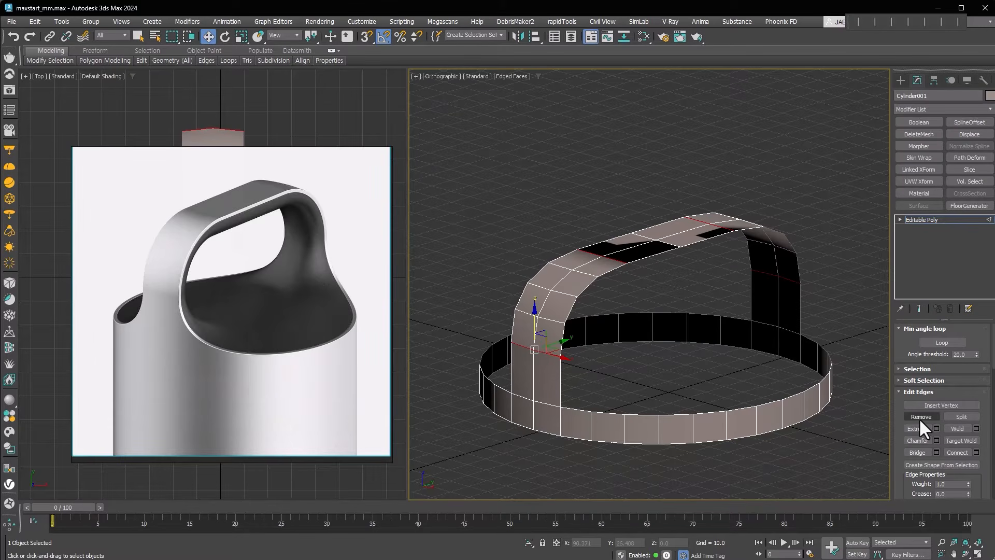
pyautogui.click(920, 417)
# - Move the ring's lower border down to about Z -14.5
pyautogui.keyDown('alt'); pyautogui.moveTo(756, 292); pyautogui.dragTo(766, 320, button='middle'); pyautogui.keyUp('alt')
pyautogui.click(900, 219)
pyautogui.click(920, 246)
pyautogui.click(770, 382)
pyautogui.moveTo(643, 325); pyautogui.dragTo(644, 357)
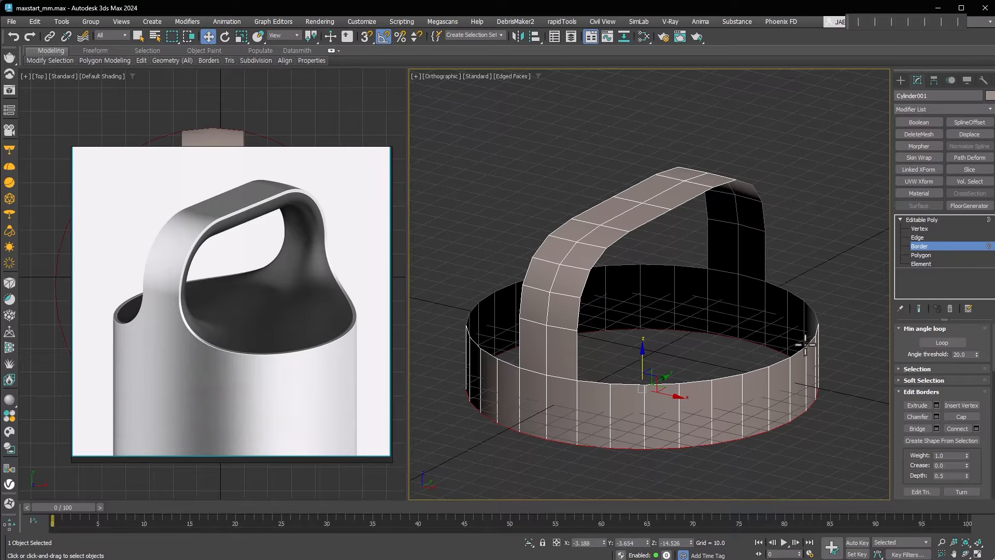
pyautogui.moveTo(793, 325); pyautogui.dragTo(789, 306, button='middle')
# - Select the upper rim edges between the handle legs on the positive X side and apply an FFD 2x2x2 modifier
pyautogui.click(919, 236)
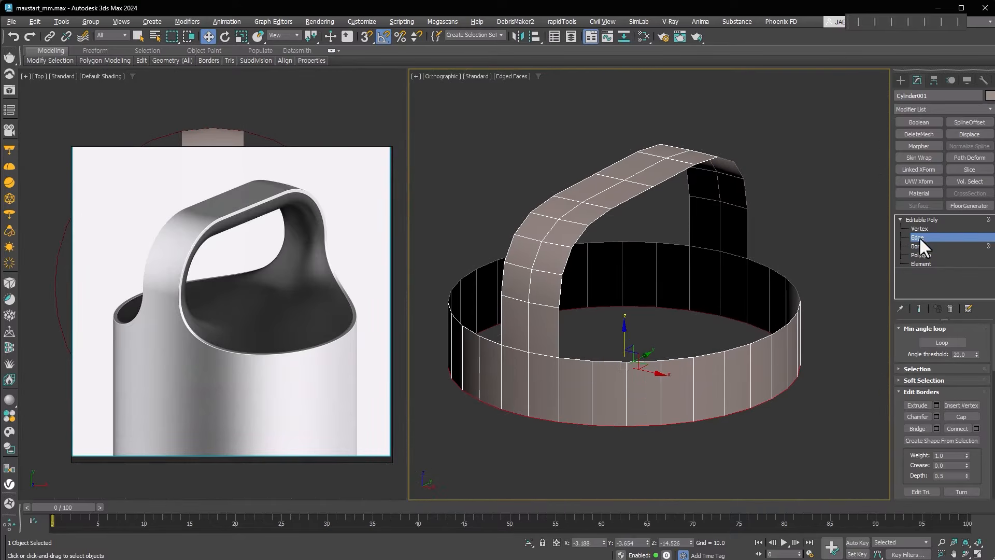
pyautogui.click(757, 263)
pyautogui.keyDown('shift'); pyautogui.click(583, 357); pyautogui.keyUp('shift')
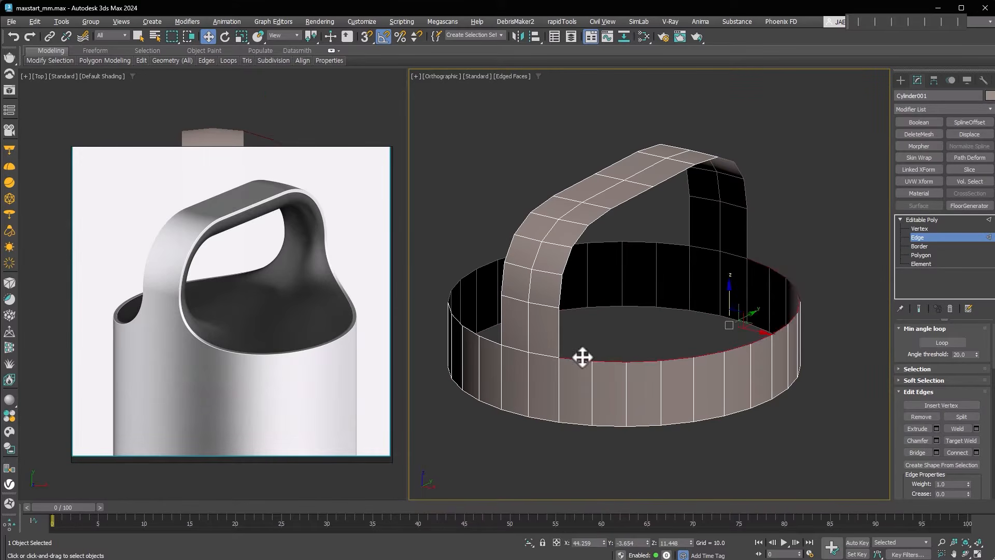
pyautogui.hotkey('alt', 'f')
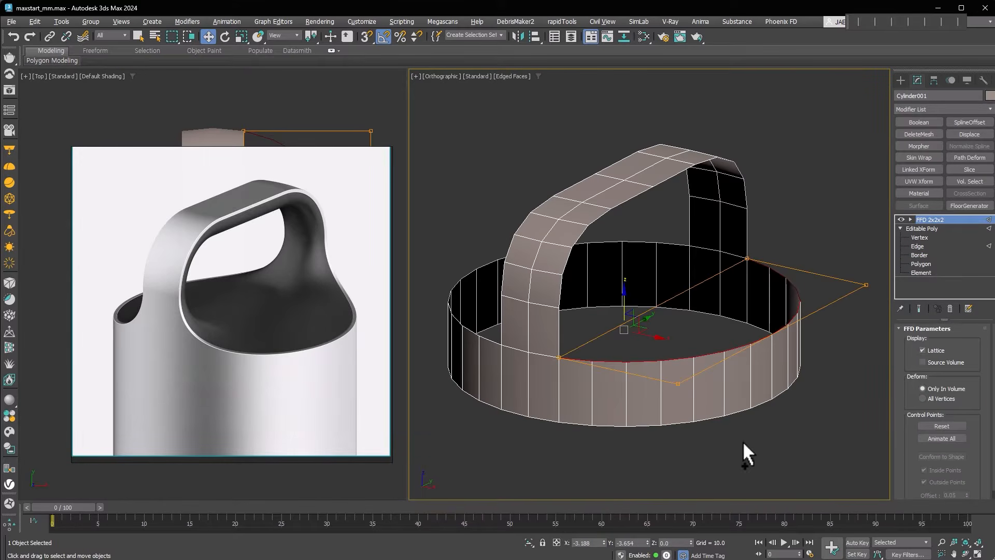
# - Lower the outer FFD control points to about Z -8.7 to dip the rim, and collapse the object to an Editable Poly
pyautogui.click(965, 217)
pyautogui.moveTo(831, 312); pyautogui.dragTo(720, 351, button='middle')
pyautogui.moveTo(728, 271); pyautogui.dragTo(730, 321)
pyautogui.keyDown('alt'); pyautogui.moveTo(780, 384); pyautogui.dragTo(737, 361, button='middle'); pyautogui.keyUp('alt')
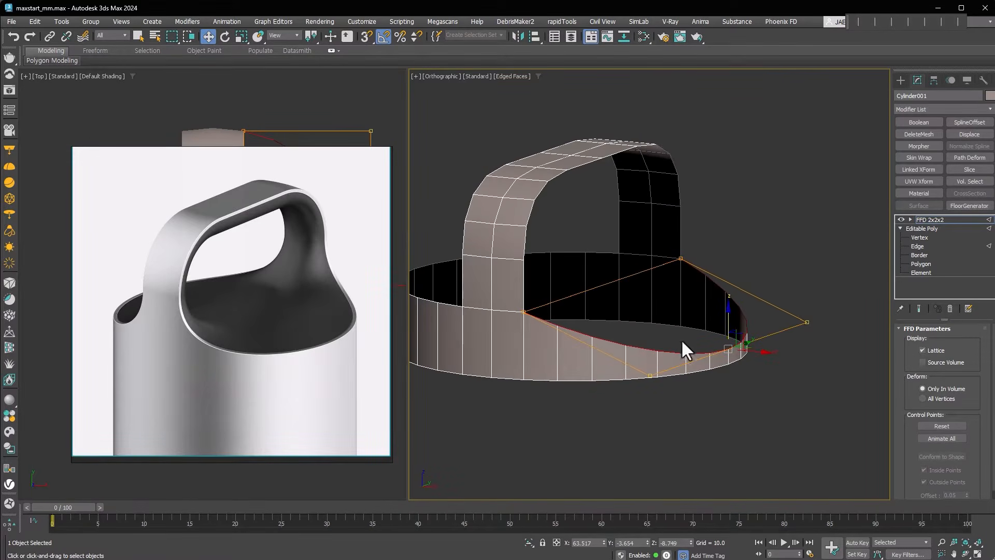
pyautogui.moveTo(556, 325); pyautogui.dragTo(575, 330, button='middle')
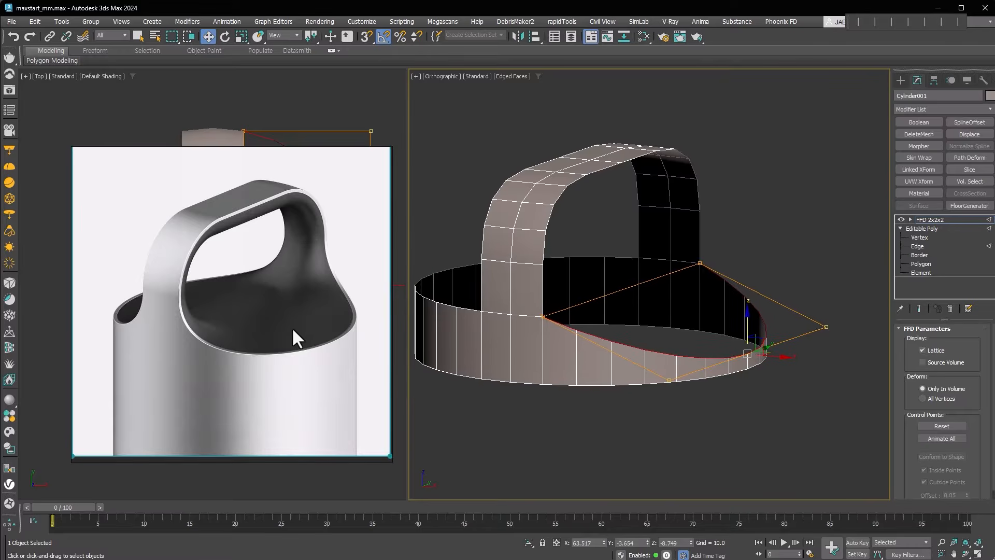
pyautogui.moveTo(693, 336); pyautogui.dragTo(707, 347, button='middle')
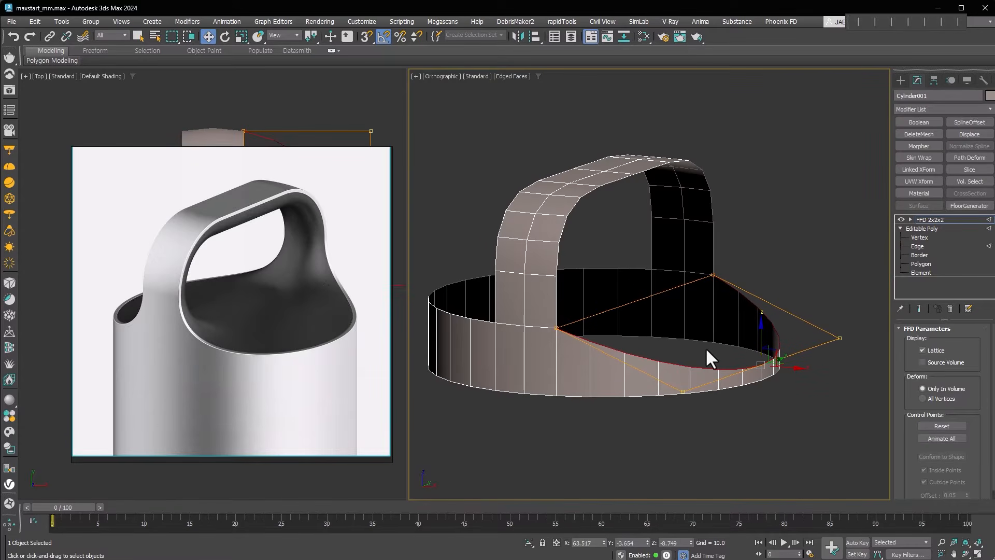
pyautogui.hotkey('alt', 'e')
# - Mirror the dipped rim to the other side with a Symmetry modifier on X and collapse it to an Editable Poly
pyautogui.keyDown('alt'); pyautogui.moveTo(713, 390); pyautogui.dragTo(789, 390, button='middle'); pyautogui.keyUp('alt')
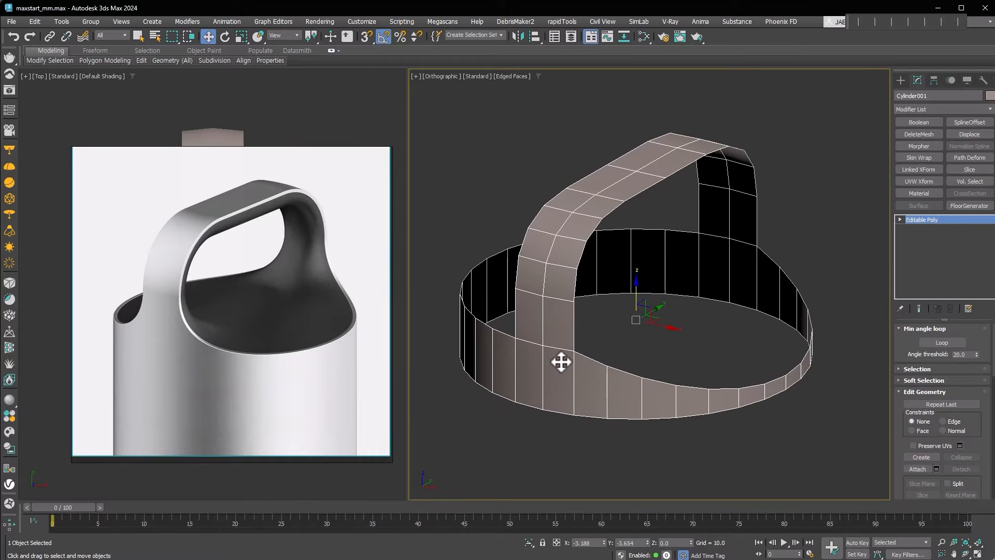
pyautogui.hotkey('alt', 's')
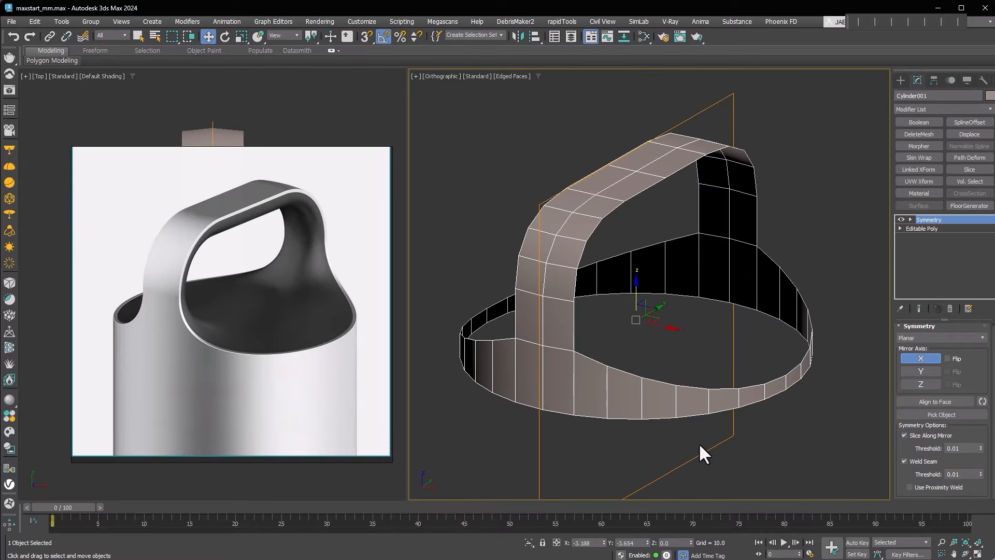
pyautogui.hotkey('ctrl', 'z')
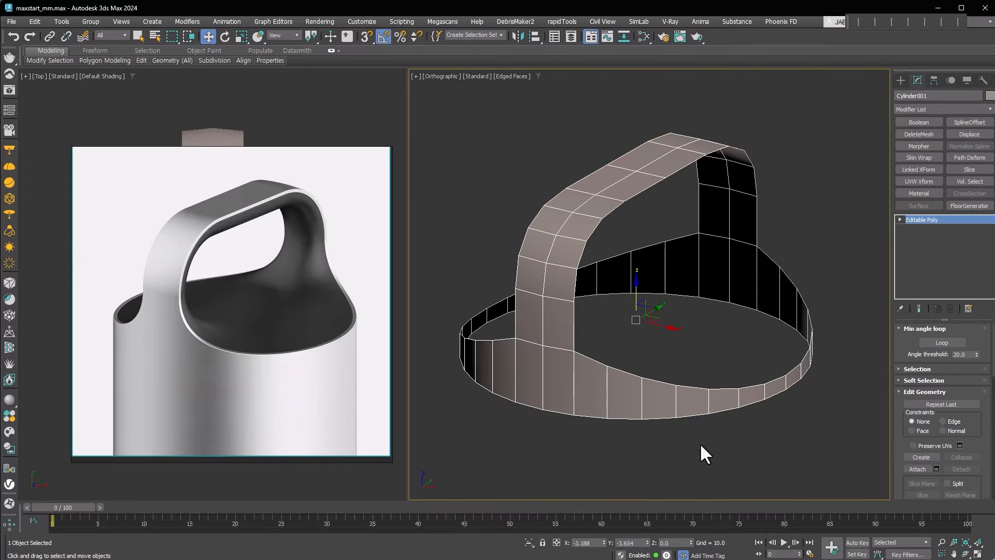
# - Add a Shell modifier with inner amount 9.9, outer amount 0 and Straighten Corners enabled, and collapse it to an Editable Poly
pyautogui.hotkey('shift', 's')
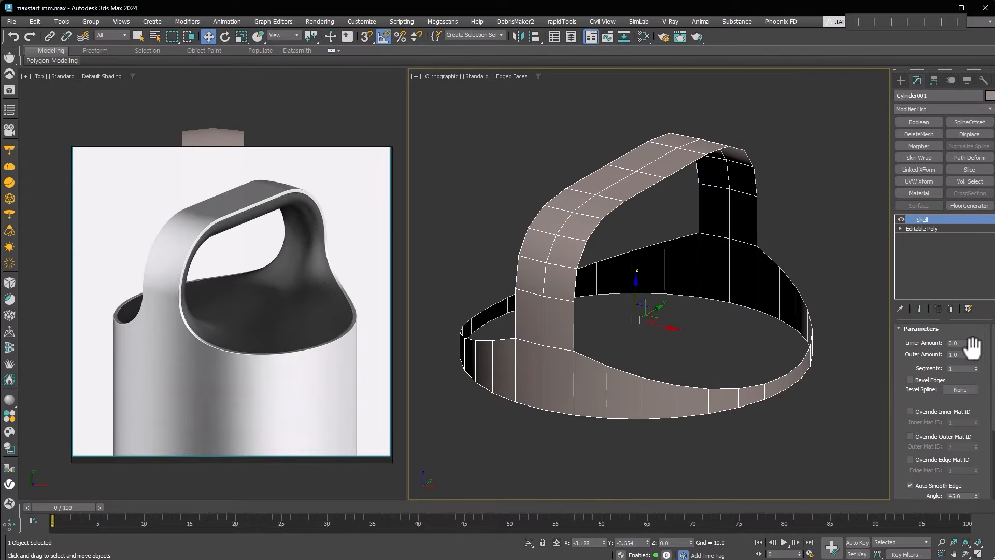
pyautogui.rightClick(977, 356)
pyautogui.moveTo(976, 342); pyautogui.dragTo(975, 337)
pyautogui.scroll(-5, 907, 489)
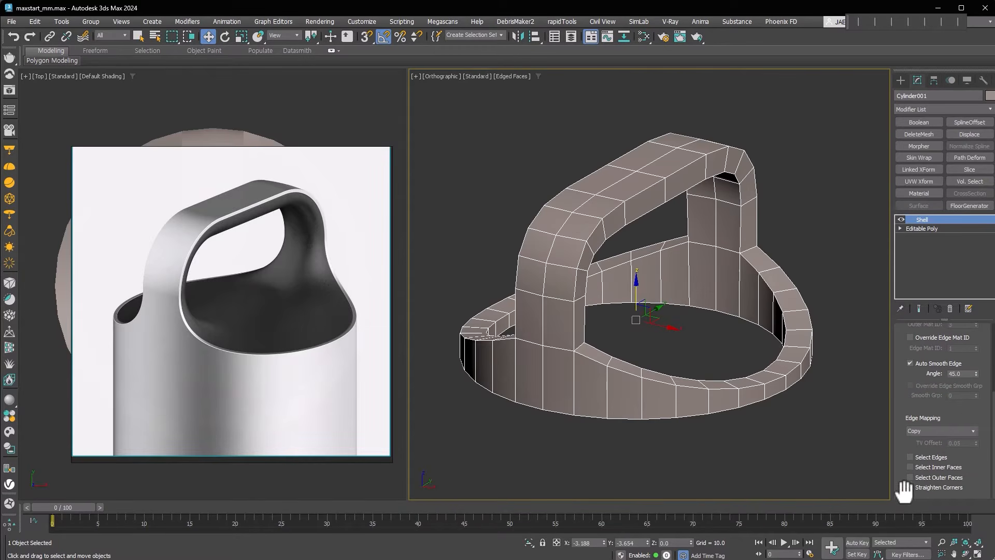
pyautogui.click(911, 489)
pyautogui.scroll(5, 913, 404)
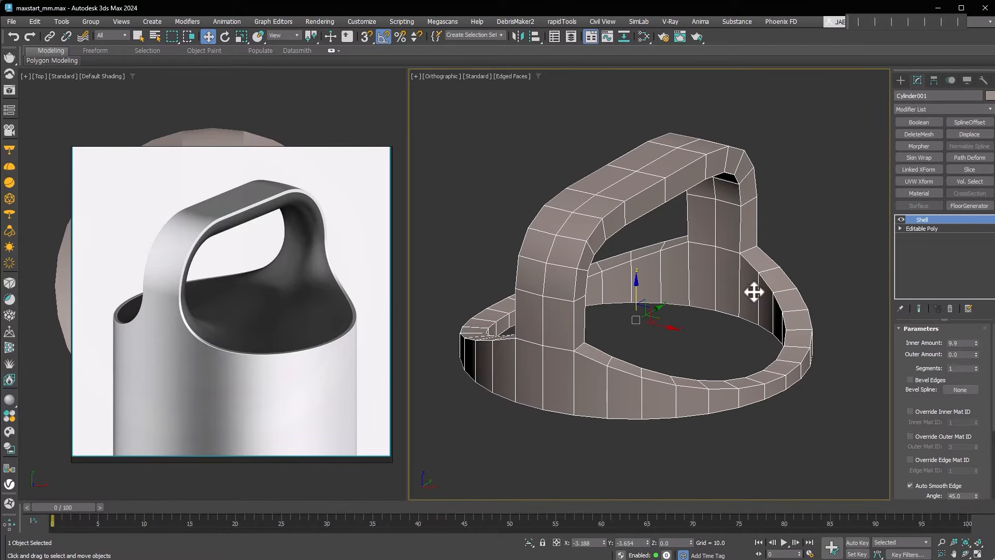
pyautogui.hotkey('ctrl', 'z')
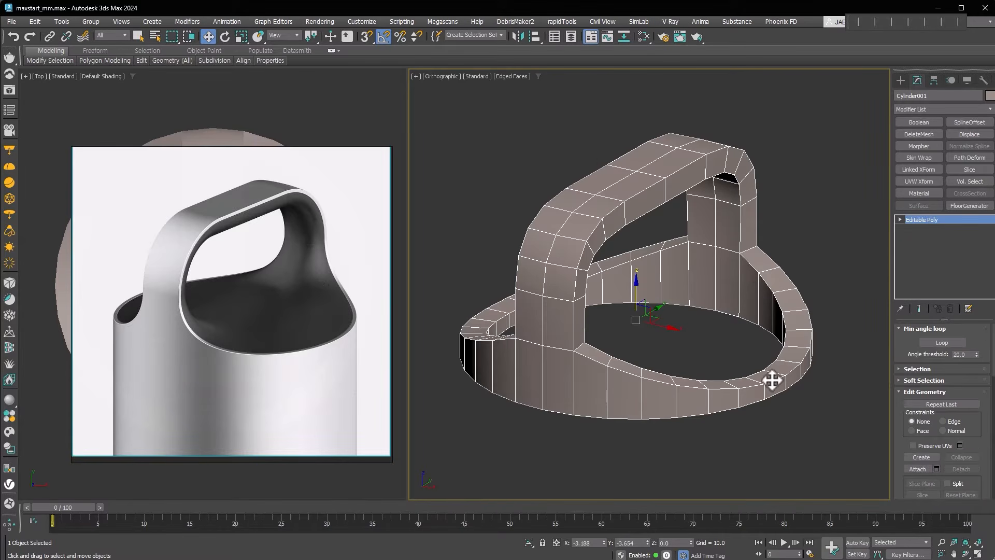
# - Delete the loop of polygons forming the ring's inner wall
pyautogui.keyDown('alt'); pyautogui.moveTo(772, 383); pyautogui.dragTo(757, 347, button='middle'); pyautogui.keyUp('alt')
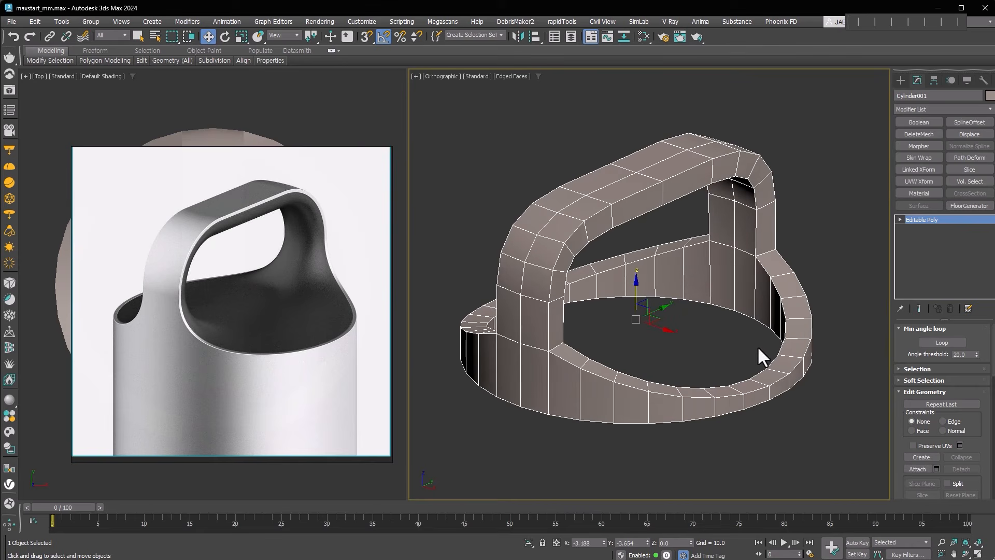
pyautogui.click(900, 220)
pyautogui.click(921, 255)
pyautogui.click(721, 280)
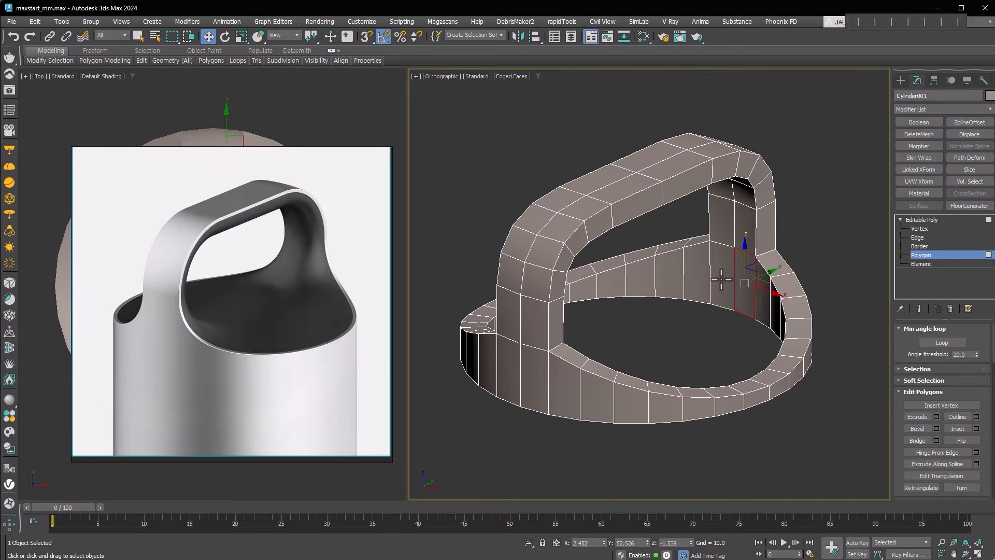
pyautogui.keyDown('shift'); pyautogui.click(727, 285); pyautogui.keyUp('shift')
pyautogui.press('Delete')
pyautogui.keyDown('alt'); pyautogui.moveTo(727, 289); pyautogui.dragTo(762, 329, button='middle'); pyautogui.keyUp('alt')
# - Select the inner rim edge loop on one side of the handle and apply an FFD 2x2x2 modifier to it
pyautogui.click(917, 237)
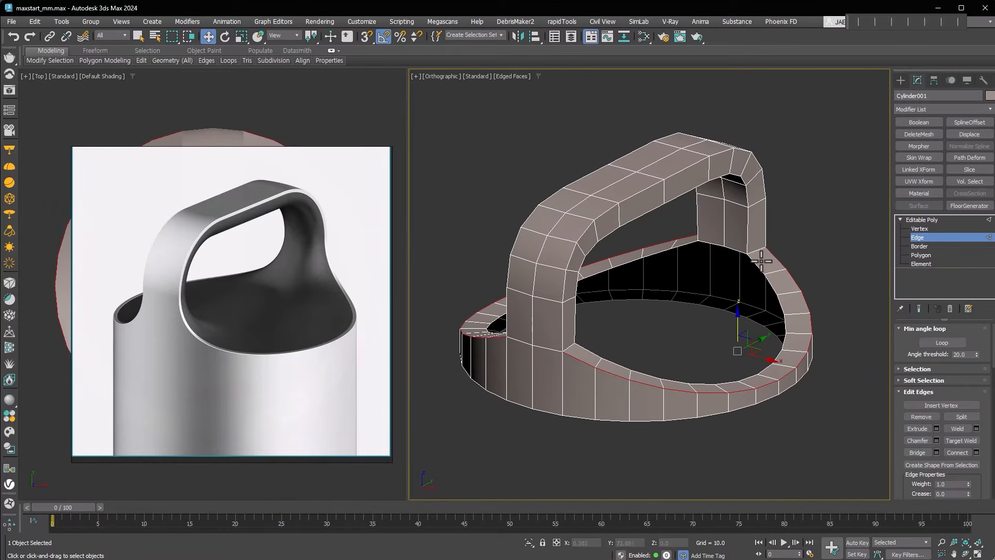
pyautogui.doubleClick(584, 349)
pyautogui.keyDown('alt'); pyautogui.moveTo(701, 382); pyautogui.dragTo(807, 351, button='middle'); pyautogui.keyUp('alt')
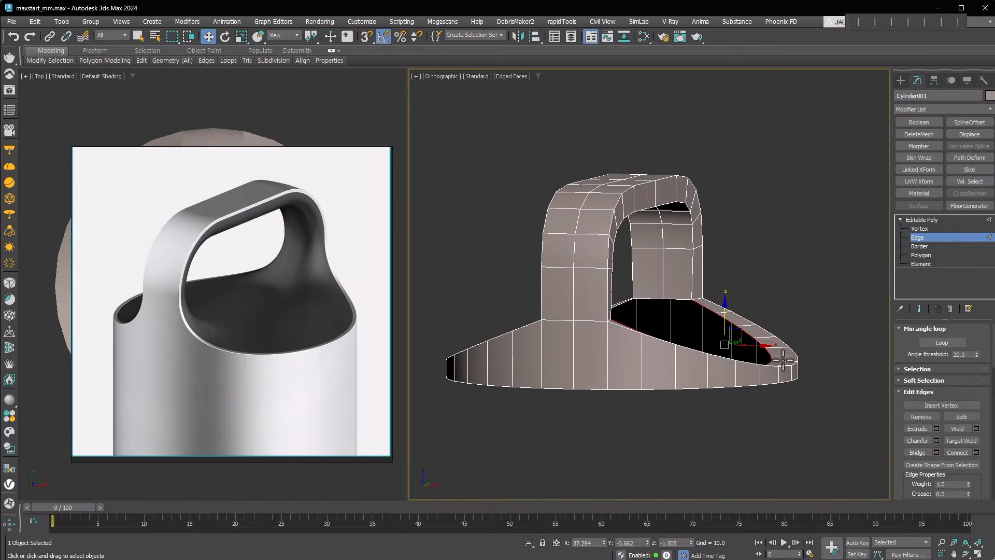
pyautogui.keyDown('alt'); pyautogui.moveTo(791, 373); pyautogui.dragTo(782, 382, button='middle'); pyautogui.keyUp('alt')
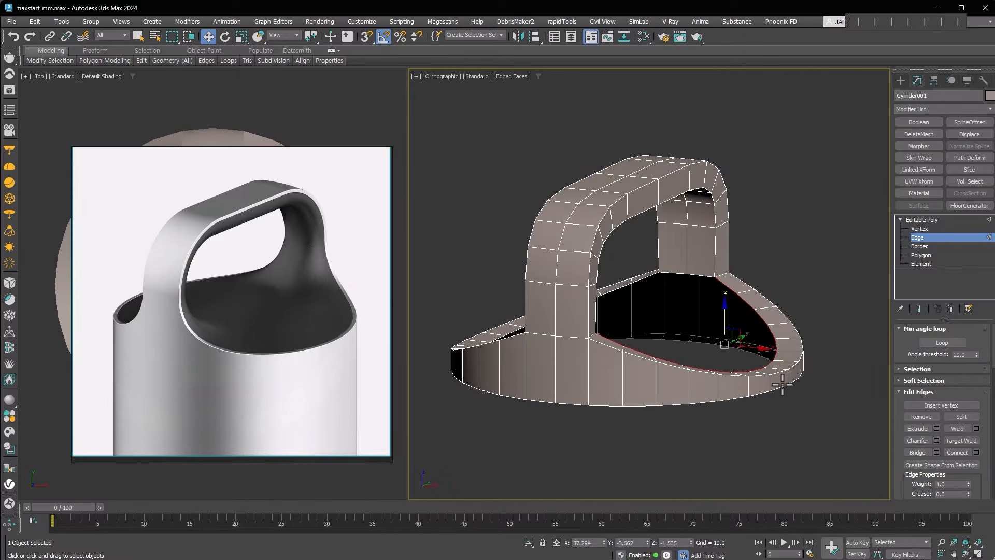
pyautogui.hotkey('alt', 'f')
pyautogui.keyDown('alt'); pyautogui.moveTo(793, 332); pyautogui.dragTo(720, 259, button='middle'); pyautogui.keyUp('alt')
pyautogui.scroll(2, 758, 352)
pyautogui.scroll(2, 758, 352)
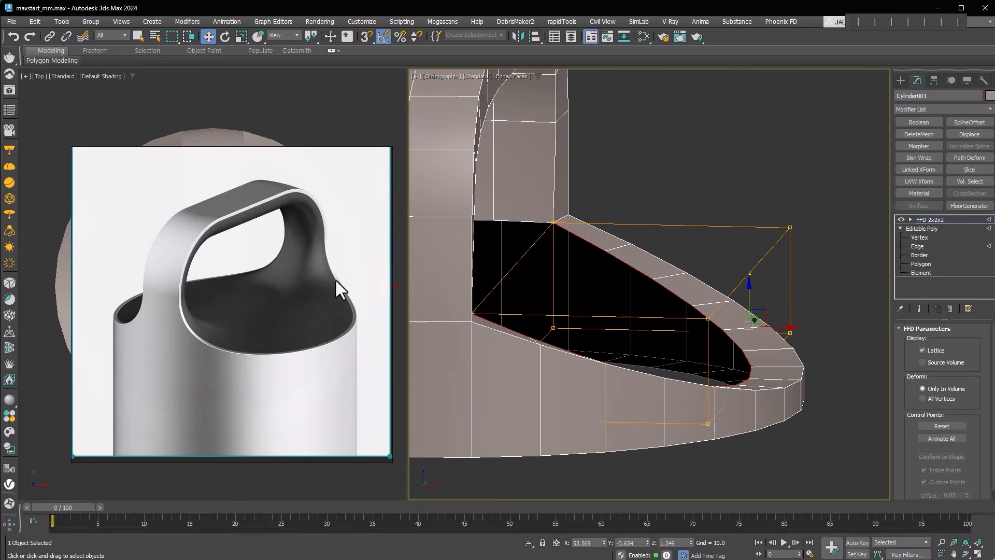
# - Raise the outer FFD control points to about Z 6.7 and collapse the object to an Editable Poly
pyautogui.moveTo(751, 299); pyautogui.dragTo(758, 275)
pyautogui.keyDown('alt'); pyautogui.moveTo(771, 334); pyautogui.dragTo(775, 359, button='middle'); pyautogui.keyUp('alt')
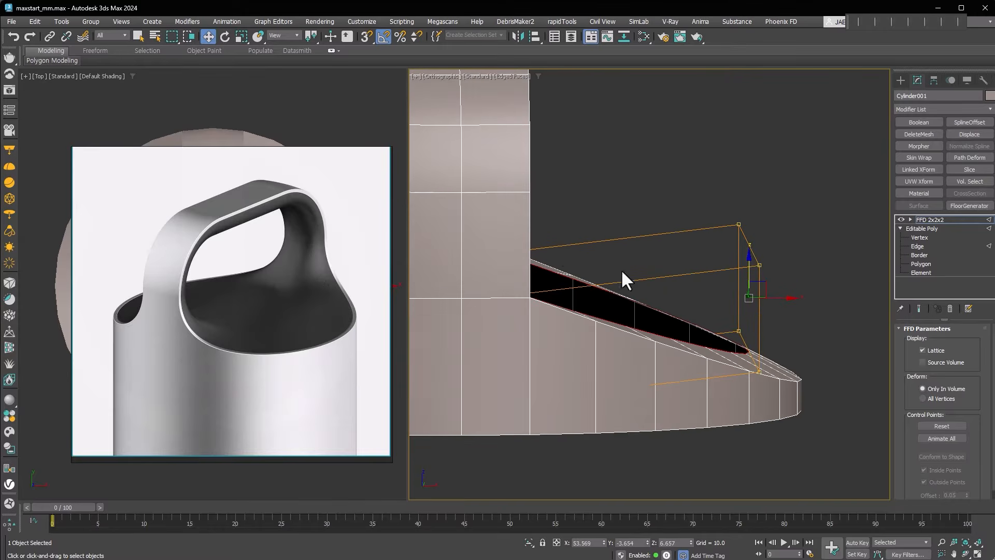
pyautogui.moveTo(622, 272); pyautogui.dragTo(720, 274, button='middle')
pyautogui.moveTo(744, 350)
pyautogui.mouseDown(button='middle')
pyautogui.moveTo(769, 326)
pyautogui.moveTo(764, 355)
pyautogui.moveTo(673, 374)
pyautogui.moveTo(740, 360)
pyautogui.mouseUp(button='middle')
pyautogui.scroll(2, 687, 375)
pyautogui.scroll(-4, 695, 377)
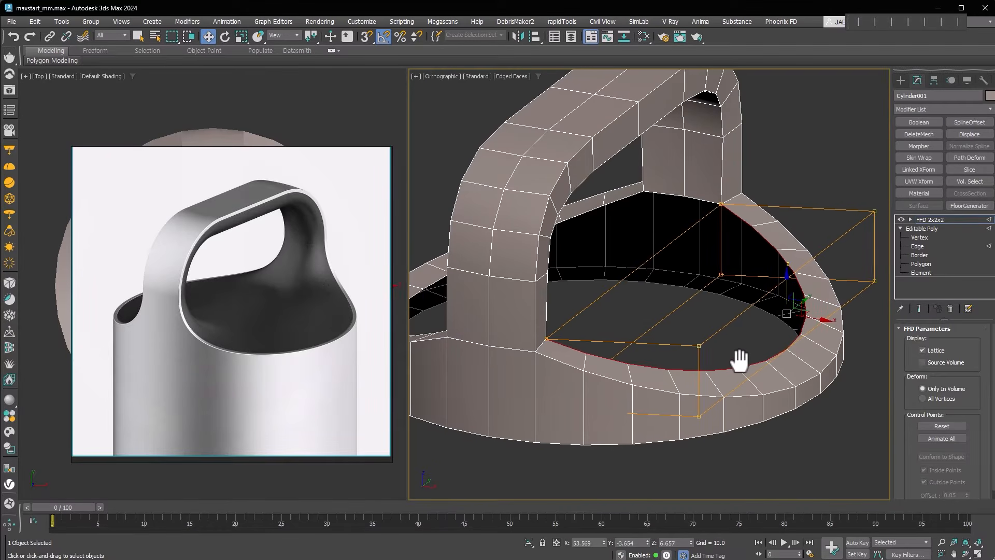
pyautogui.hotkey('alt', 'p')
# - Mirror the raised inner rim to the other side with a Symmetry modifier on X and collapse it to an Editable Poly
pyautogui.moveTo(754, 358); pyautogui.dragTo(773, 385, button='middle')
pyautogui.hotkey('alt', 's')
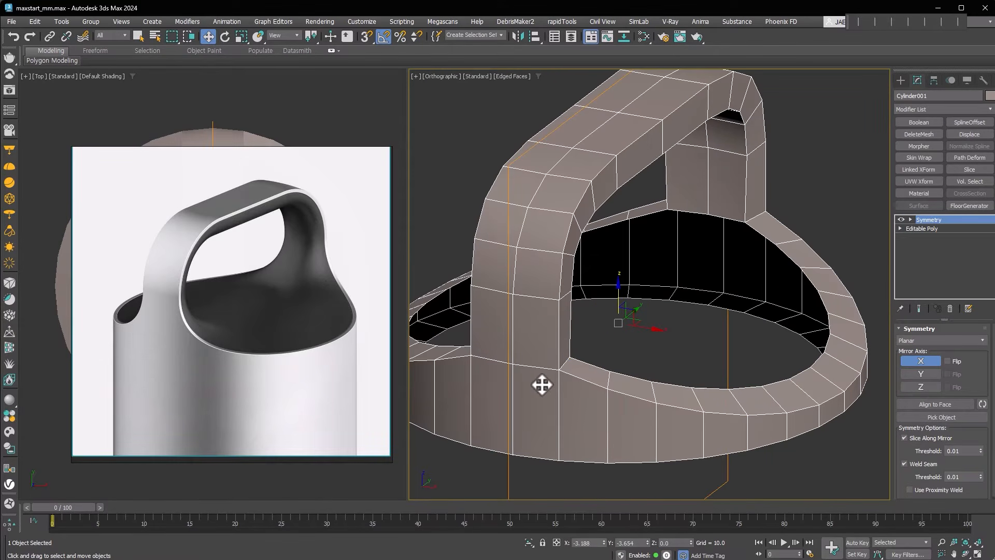
pyautogui.hotkey('alt', 'p')
pyautogui.keyDown('alt'); pyautogui.moveTo(644, 380); pyautogui.dragTo(730, 369, button='middle'); pyautogui.keyUp('alt')
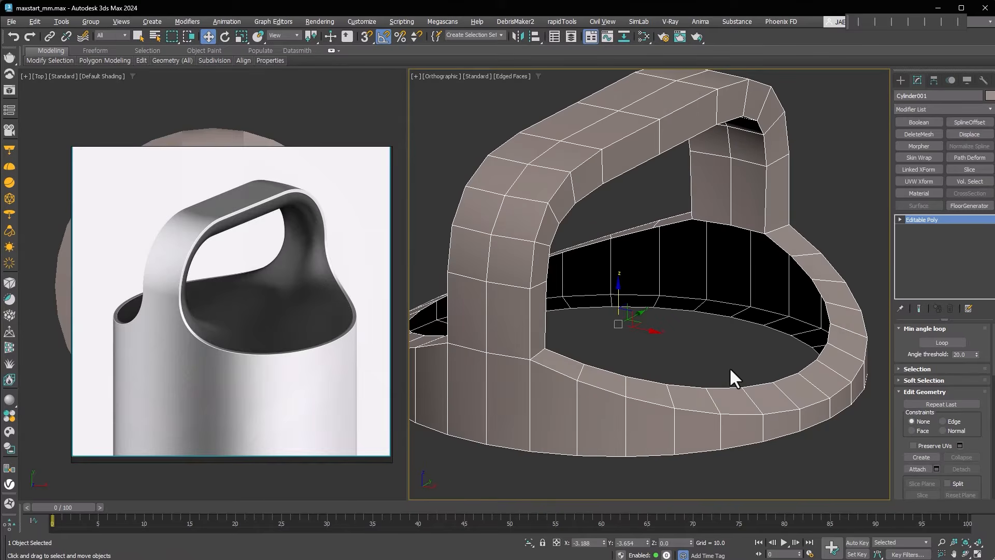
# - Bridge the inner bottom edges of the two handle legs with a polygon strip across the ring opening
pyautogui.click(901, 219)
pyautogui.click(913, 237)
pyautogui.click(712, 228)
pyautogui.keyDown('alt'); pyautogui.moveTo(712, 234); pyautogui.dragTo(827, 393, button='middle'); pyautogui.keyUp('alt')
pyautogui.keyDown('alt'); pyautogui.moveTo(568, 319); pyautogui.dragTo(539, 316, button='middle'); pyautogui.keyUp('alt')
pyautogui.keyDown('ctrl'); pyautogui.click(615, 266); pyautogui.keyUp('ctrl')
pyautogui.keyDown('ctrl'); pyautogui.click(633, 255); pyautogui.keyUp('ctrl')
pyautogui.moveTo(732, 363); pyautogui.dragTo(714, 315, button='middle')
pyautogui.click(922, 452)
pyautogui.keyDown('alt'); pyautogui.moveTo(770, 184); pyautogui.dragTo(728, 166, button='middle'); pyautogui.keyUp('alt')
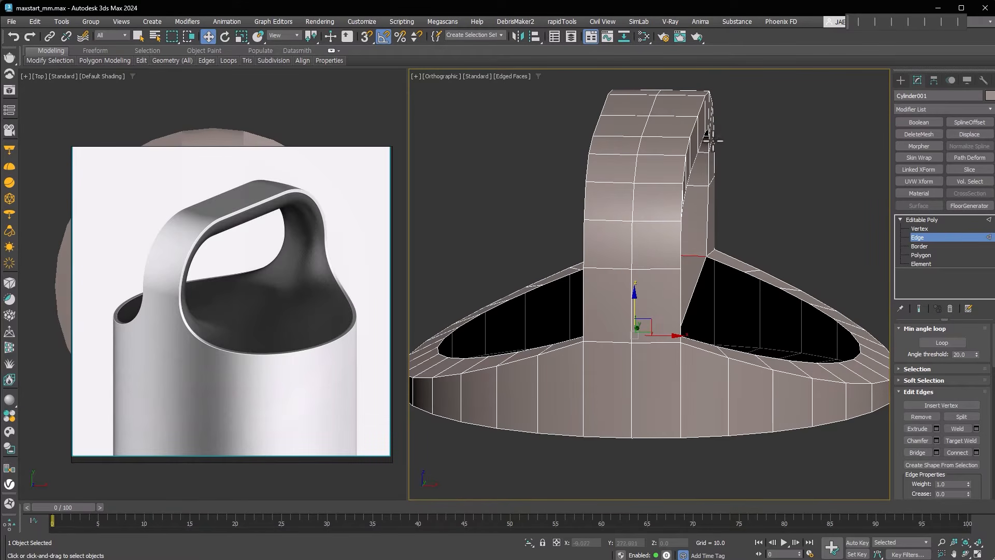
pyautogui.keyDown('alt'); pyautogui.moveTo(762, 276); pyautogui.dragTo(713, 286, button='middle'); pyautogui.keyUp('alt')
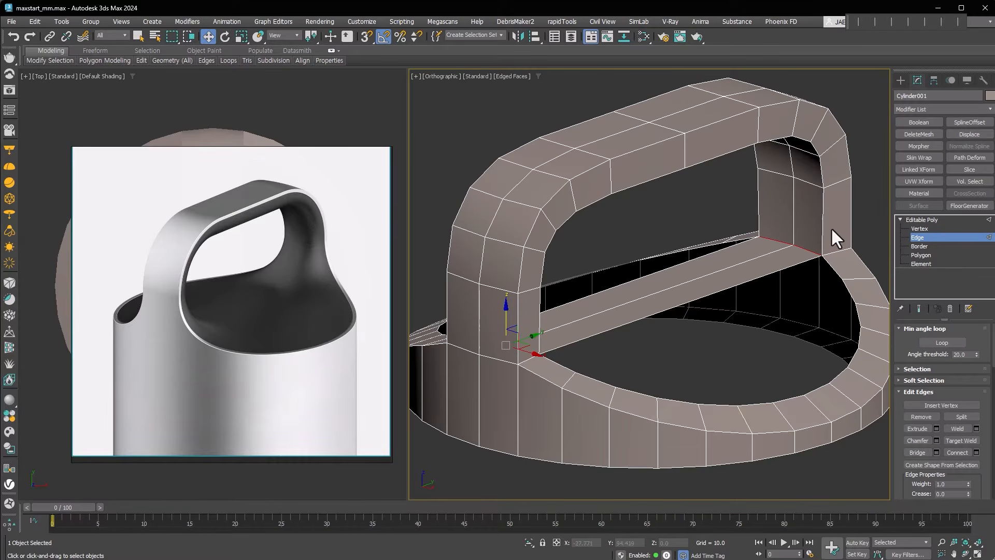
# - Select the middle edge loop along the inside of the handle and apply a Push modifier to it
pyautogui.click(793, 224)
pyautogui.keyDown('alt'); pyautogui.moveTo(734, 303); pyautogui.dragTo(680, 300, button='middle'); pyautogui.keyUp('alt')
pyautogui.moveTo(498, 240); pyautogui.dragTo(676, 288, button='middle')
pyautogui.keyDown('shift'); pyautogui.click(662, 240); pyautogui.keyUp('shift')
pyautogui.moveTo(659, 240); pyautogui.dragTo(602, 250, button='middle')
pyautogui.doubleClick(604, 249)
pyautogui.moveTo(729, 275); pyautogui.dragTo(755, 158, button='middle')
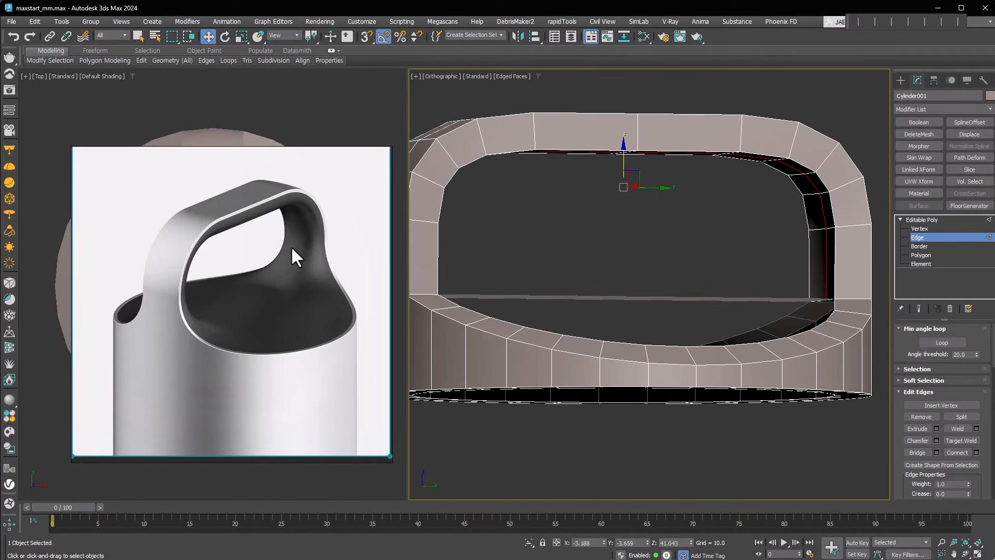
pyautogui.keyDown('alt'); pyautogui.moveTo(823, 261); pyautogui.dragTo(769, 309, button='middle'); pyautogui.keyUp('alt')
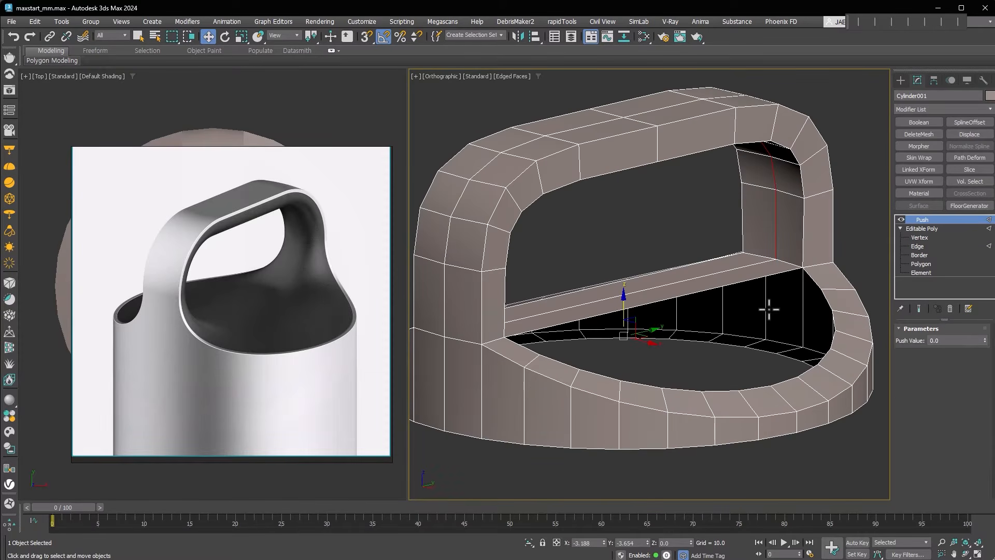
# - Set the Push value to 1.5 and collapse the object to an Editable Poly
pyautogui.moveTo(985, 342); pyautogui.dragTo(984, 332)
pyautogui.keyDown('alt'); pyautogui.moveTo(829, 300); pyautogui.dragTo(674, 269, button='middle'); pyautogui.keyUp('alt')
pyautogui.keyDown('alt'); pyautogui.moveTo(700, 164); pyautogui.dragTo(662, 306, button='middle'); pyautogui.keyUp('alt')
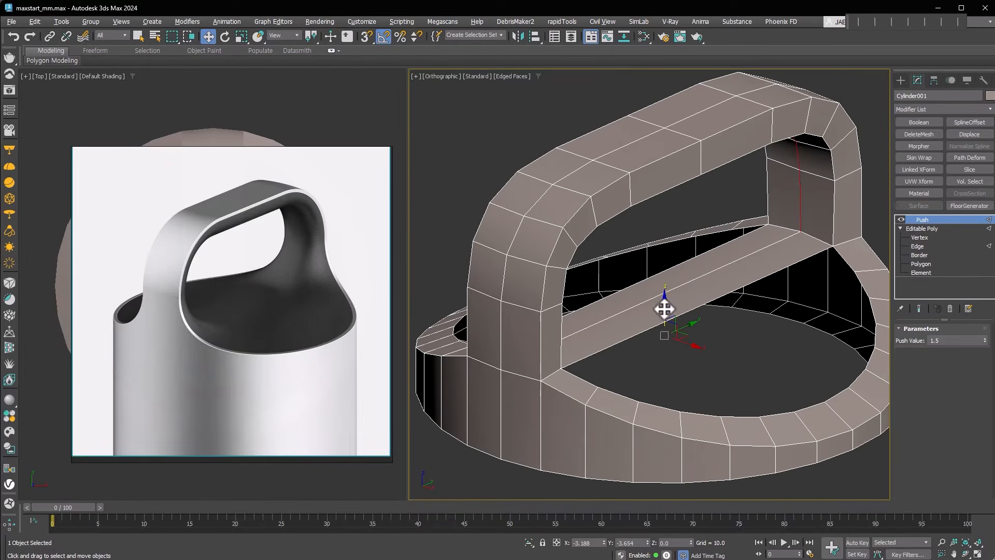
pyautogui.hotkey('alt', 'c')
# - Cap the open borders on both sides of the strip between the handle legs
pyautogui.scroll(3, 689, 328)
pyautogui.keyDown('alt'); pyautogui.moveTo(744, 352); pyautogui.dragTo(751, 413, button='middle'); pyautogui.keyUp('alt')
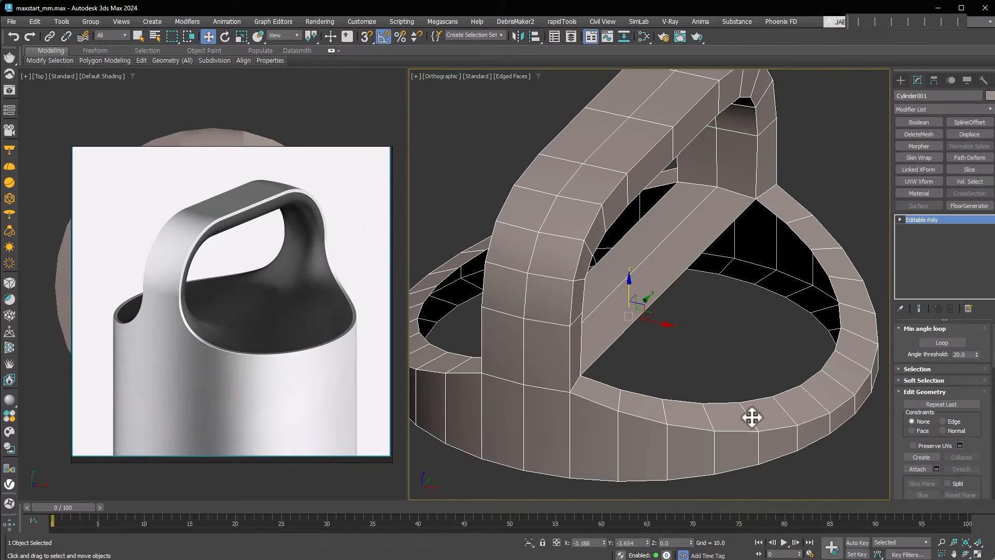
pyautogui.click(900, 219)
pyautogui.click(920, 246)
pyautogui.click(777, 219)
pyautogui.hotkey('ctrl', 'a')
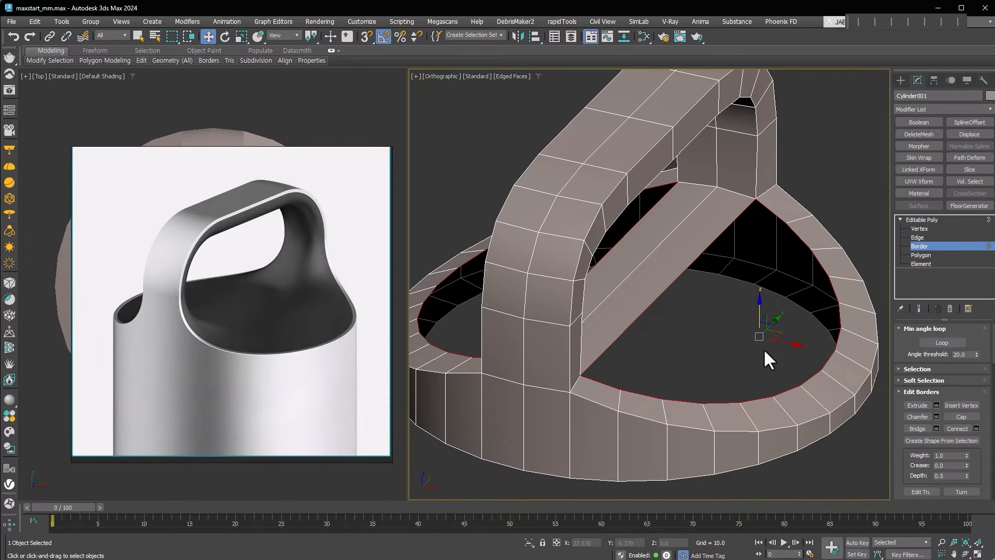
pyautogui.click(952, 415)
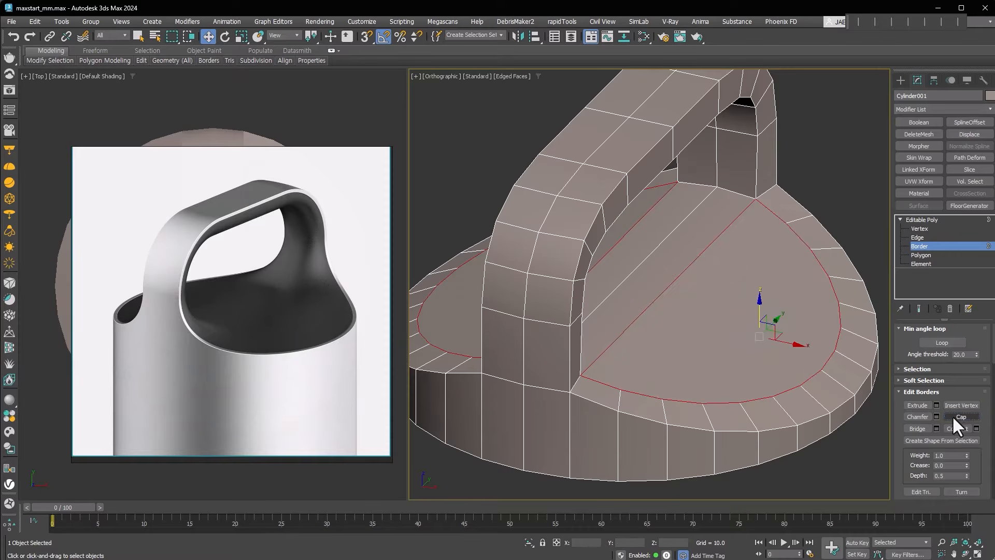
# - Connect opposite rim vertices on the first capped half with edges parallel to the middle strip
pyautogui.click(928, 228)
pyautogui.click(785, 209)
pyautogui.keyDown('ctrl'); pyautogui.click(620, 390); pyautogui.keyUp('ctrl')
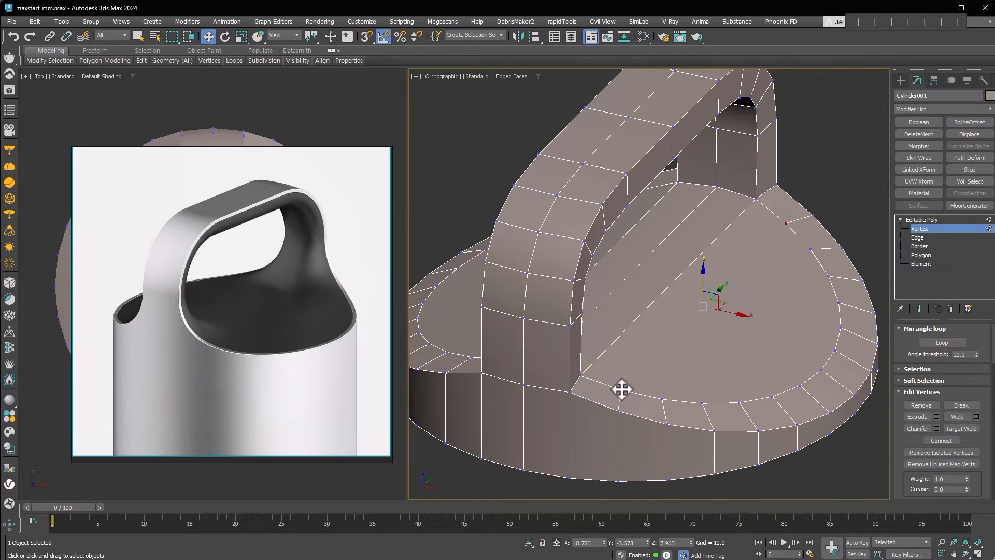
pyautogui.keyDown('alt'); pyautogui.moveTo(621, 390); pyautogui.dragTo(712, 394, button='middle'); pyautogui.keyUp('alt')
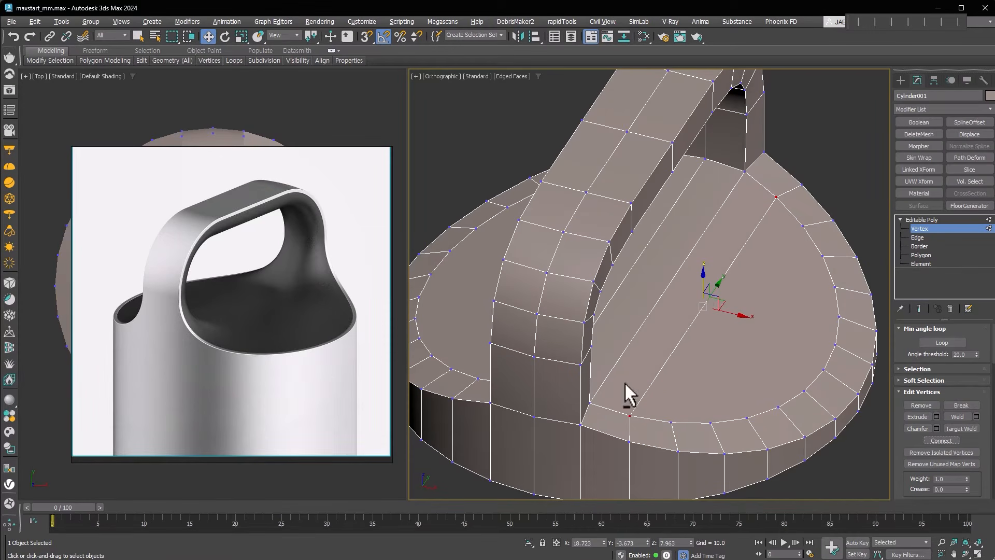
pyautogui.click(672, 422)
pyautogui.keyDown('ctrl'); pyautogui.click(801, 225); pyautogui.keyUp('ctrl')
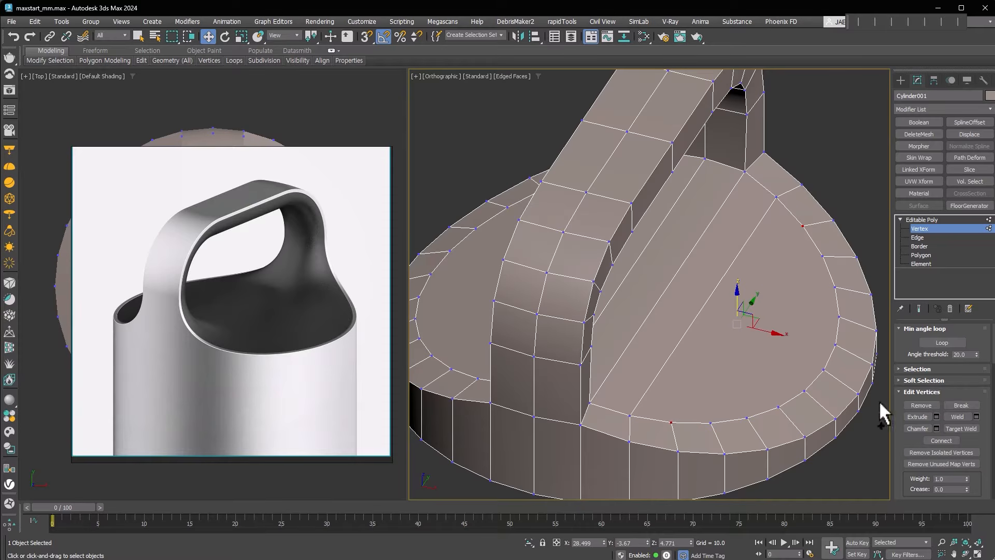
# - Connect opposite rim vertices on the other capped half with edges parallel to the middle strip
pyautogui.keyDown('alt'); pyautogui.moveTo(875, 409); pyautogui.dragTo(801, 390, button='middle'); pyautogui.keyUp('alt')
pyautogui.click(564, 425)
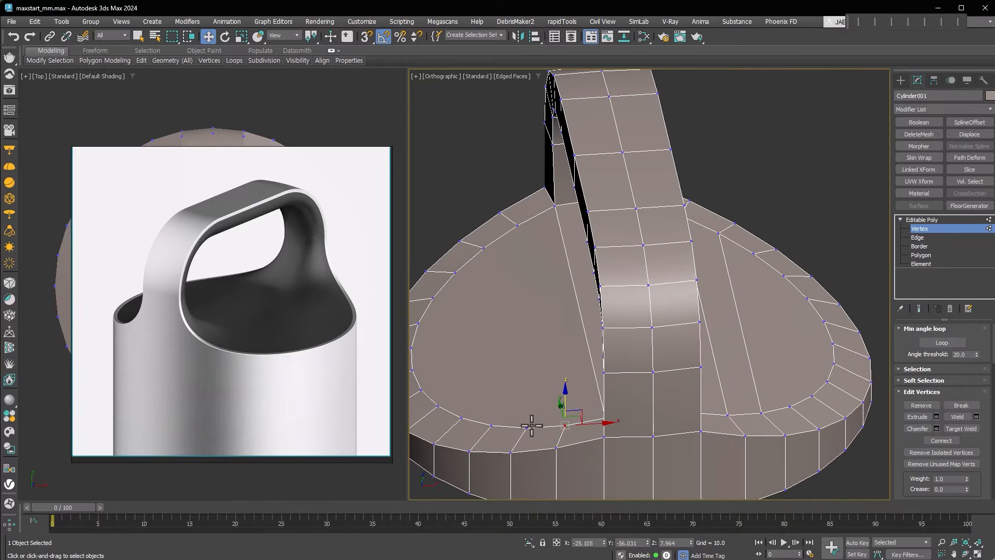
pyautogui.keyDown('ctrl'); pyautogui.click(516, 226); pyautogui.keyUp('ctrl')
pyautogui.click(526, 428)
pyautogui.keyDown('ctrl'); pyautogui.click(482, 248); pyautogui.keyUp('ctrl')
pyautogui.keyDown('alt'); pyautogui.moveTo(779, 369); pyautogui.dragTo(762, 305, button='middle'); pyautogui.keyUp('alt')
# - Cut seven crosswise edges over both capped halves and the middle strip, joining opposite rim vertices into a grid
pyautogui.scroll(-5, 979, 440)
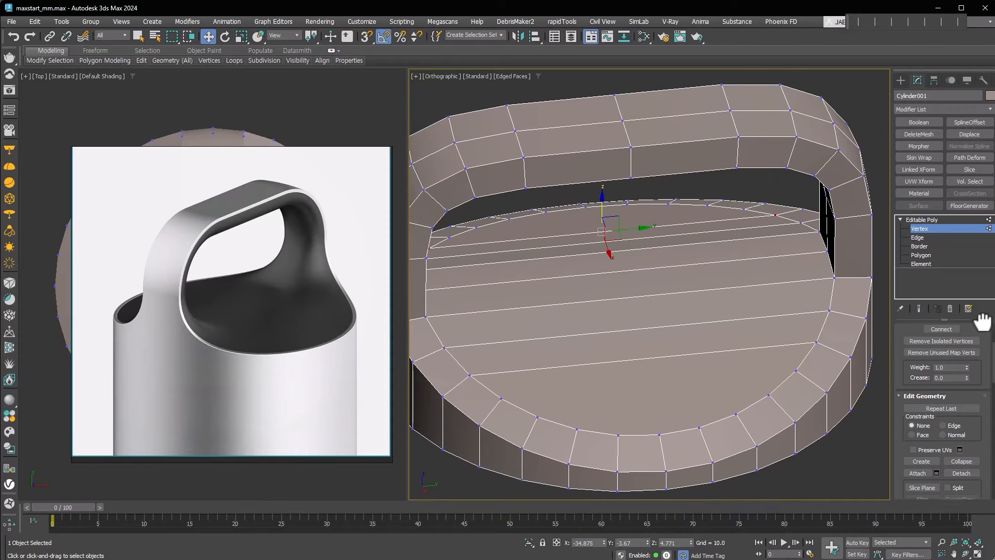
pyautogui.click(970, 450)
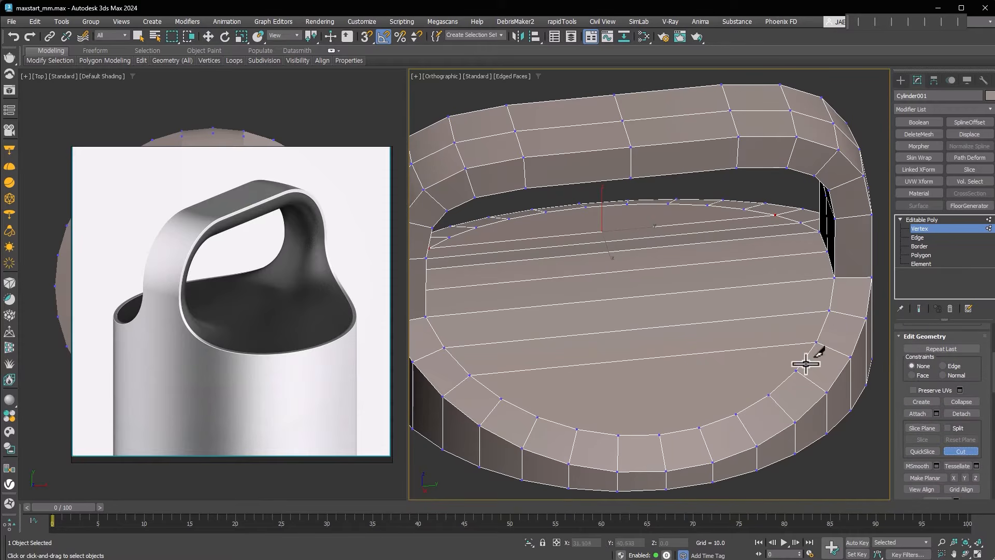
pyautogui.click(769, 394)
pyautogui.click(705, 205)
pyautogui.click(668, 204)
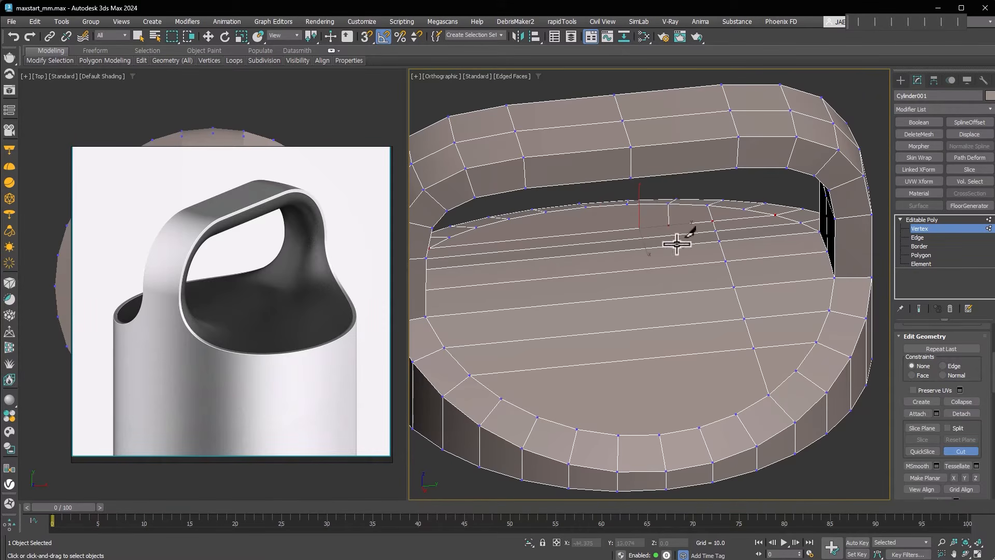
pyautogui.click(738, 414)
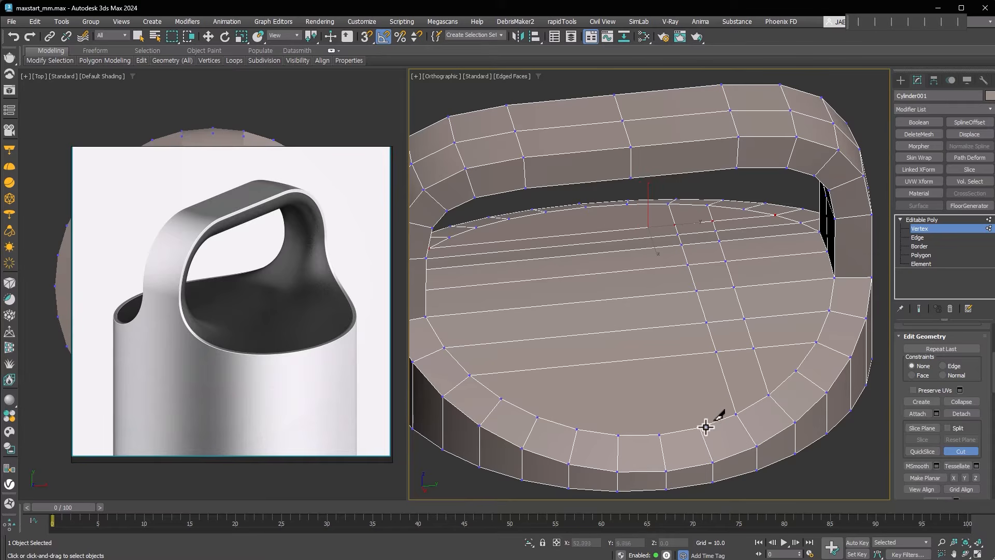
pyautogui.click(700, 427)
pyautogui.click(630, 203)
pyautogui.click(659, 434)
pyautogui.click(590, 206)
pyautogui.click(618, 436)
pyautogui.click(545, 213)
pyautogui.click(577, 428)
pyautogui.click(511, 219)
pyautogui.click(541, 415)
pyautogui.keyDown('alt'); pyautogui.moveTo(546, 411); pyautogui.dragTo(744, 244, button='middle'); pyautogui.keyUp('alt')
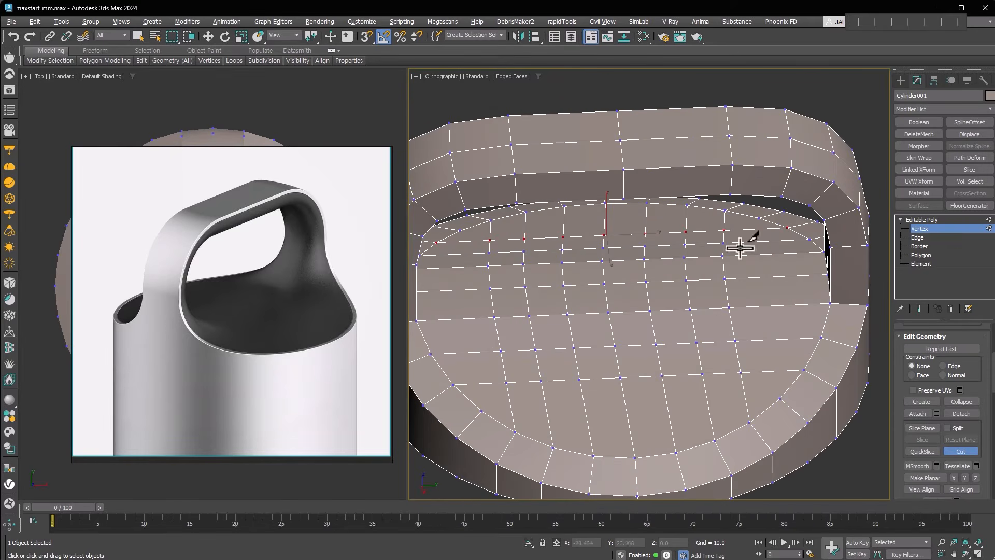
pyautogui.press('w')
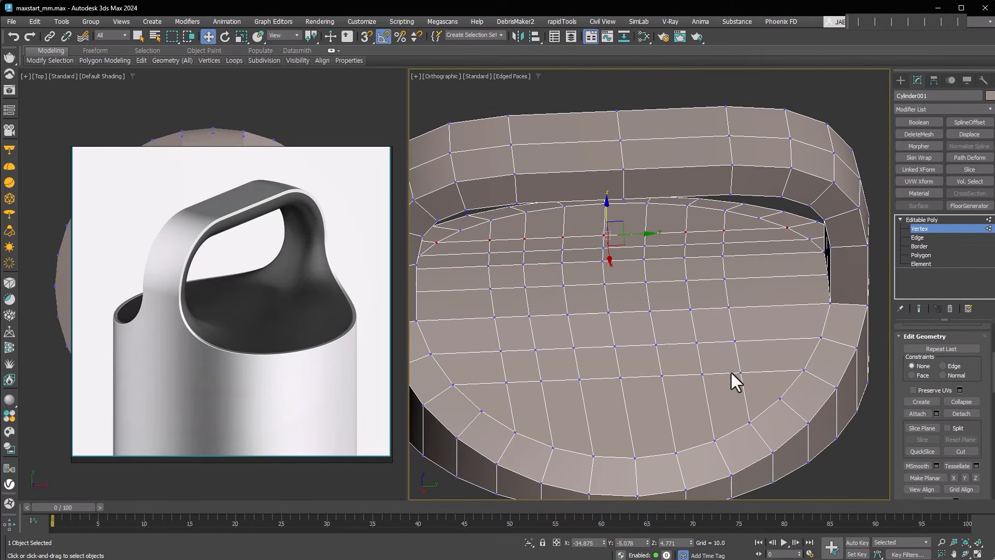
# - Show the object in see-through display and enable Backface culling for the vertex selection
pyautogui.keyDown('alt'); pyautogui.moveTo(737, 334); pyautogui.dragTo(654, 340, button='middle'); pyautogui.keyUp('alt')
pyautogui.hotkey('alt', 'z')
pyautogui.hotkey('alt', 'x')
pyautogui.moveTo(524, 266)
pyautogui.keyDown('alt'); pyautogui.mouseDown(button='middle')
pyautogui.moveTo(527, 280)
pyautogui.moveTo(532, 272)
pyautogui.mouseUp(button='middle'); pyautogui.keyUp('alt')
pyautogui.press('w')
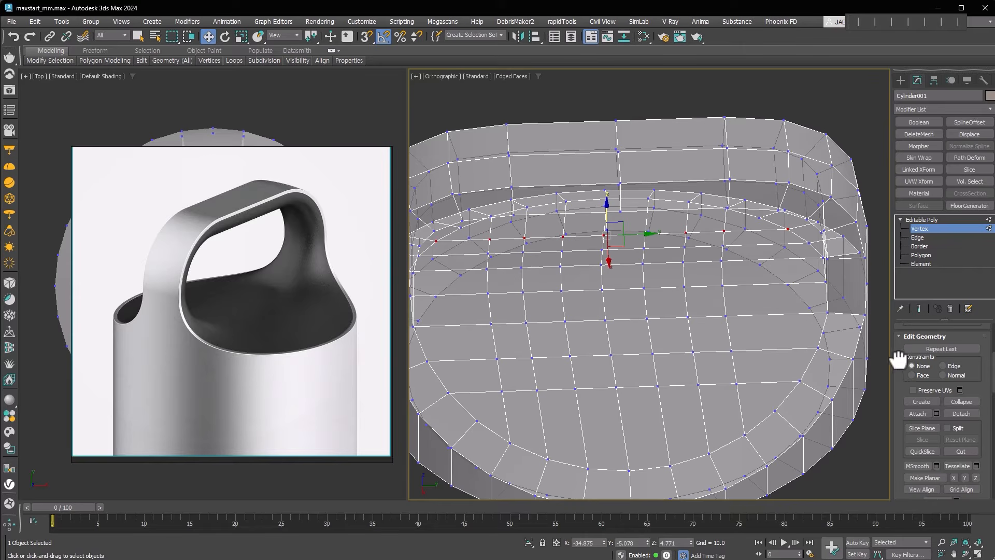
pyautogui.scroll(5, 900, 353)
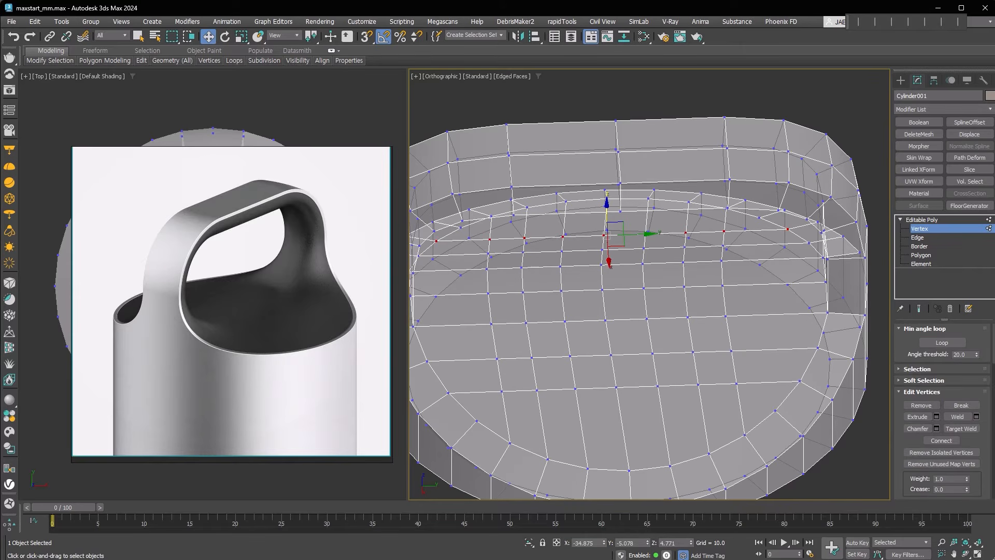
pyautogui.click(917, 369)
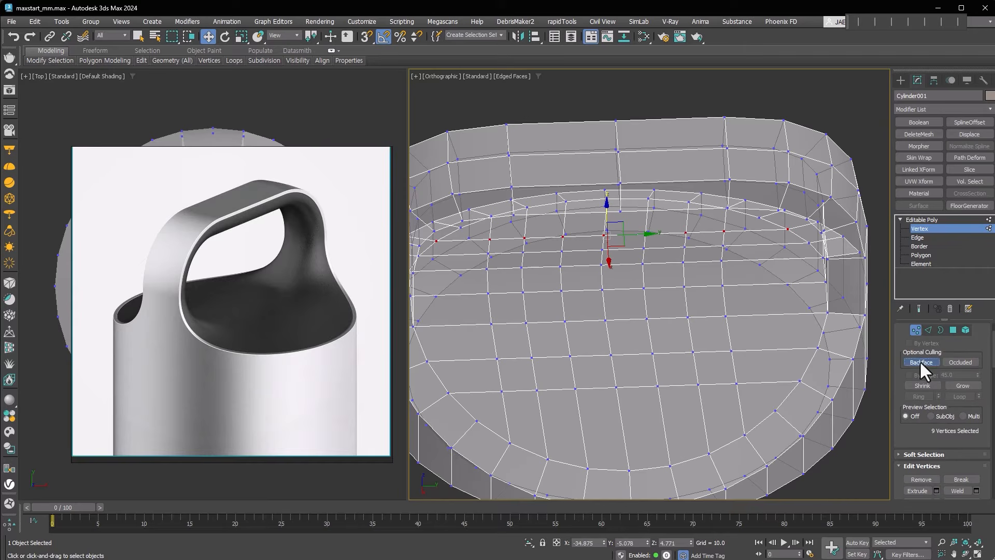
# - Select only the interior grid vertices of the capped surface, and turn off see-through display and Backface culling
pyautogui.moveTo(483, 233); pyautogui.dragTo(749, 400)
pyautogui.keyDown('alt'); pyautogui.moveTo(752, 258); pyautogui.dragTo(445, 328, button='middle'); pyautogui.keyUp('alt')
pyautogui.keyDown('alt'); pyautogui.moveTo(444, 327); pyautogui.dragTo(590, 378); pyautogui.keyUp('alt')
pyautogui.keyDown('alt'); pyautogui.moveTo(601, 382); pyautogui.dragTo(621, 393, button='middle'); pyautogui.keyUp('alt')
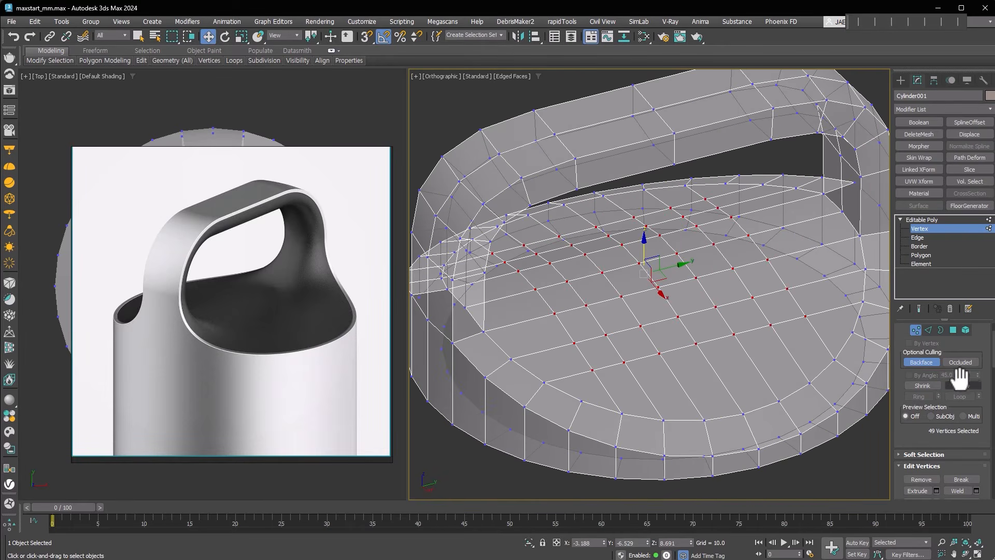
pyautogui.keyDown('alt'); pyautogui.moveTo(802, 443); pyautogui.dragTo(853, 338, button='middle'); pyautogui.keyUp('alt')
pyautogui.hotkey('alt', 'z')
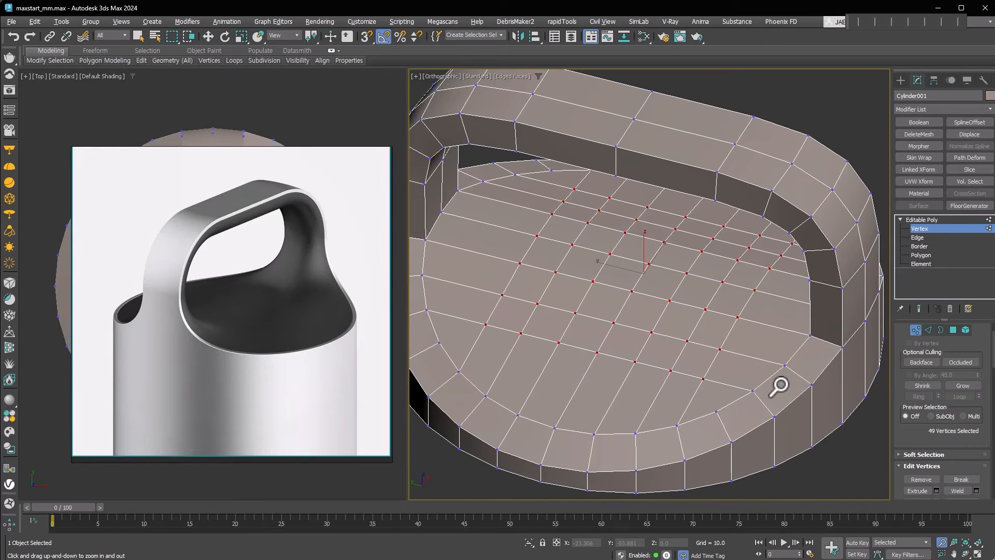
# - Relax the selected interior vertices about eleven times to smooth the capped surface, and leave vertex editing
pyautogui.keyDown('alt'); pyautogui.moveTo(779, 386); pyautogui.dragTo(802, 380, button='middle'); pyautogui.keyUp('alt')
pyautogui.moveTo(922, 437); pyautogui.dragTo(969, 117)
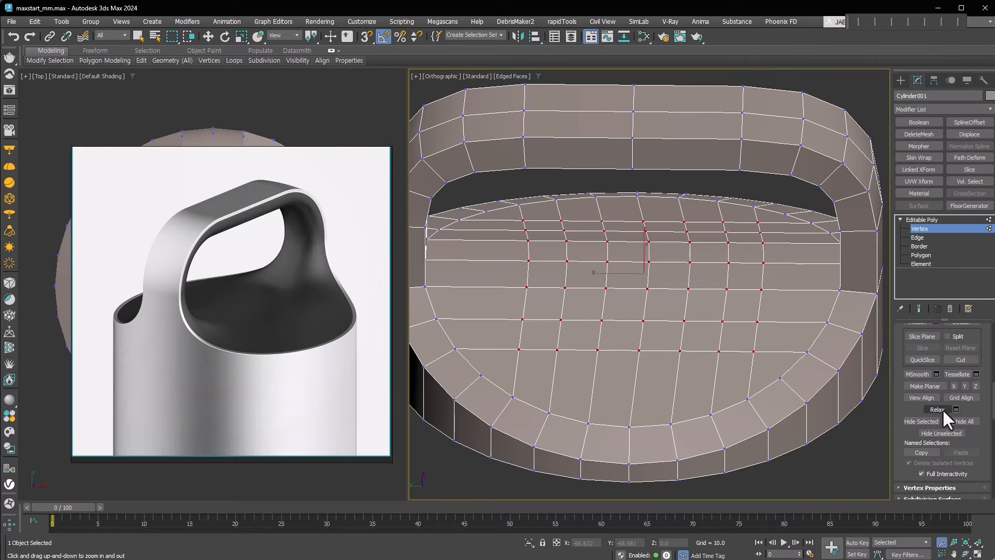
pyautogui.click(937, 409)
pyautogui.click(937, 409)
pyautogui.click(937, 409)
pyautogui.click(937, 409)
pyautogui.click(942, 409)
pyautogui.click(942, 409)
pyautogui.click(942, 409)
pyautogui.click(943, 409)
pyautogui.click(942, 408)
pyautogui.click(942, 409)
pyautogui.click(943, 409)
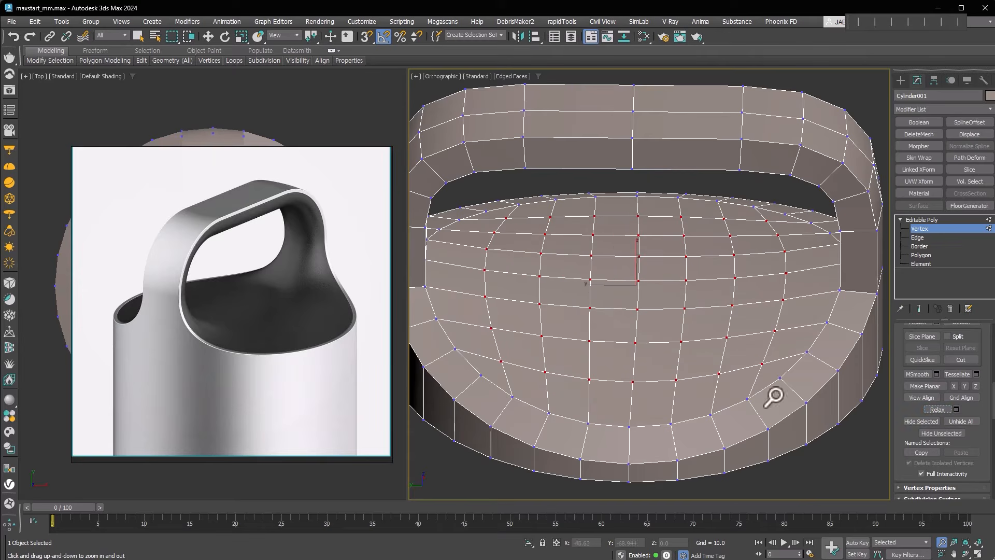
pyautogui.keyDown('alt'); pyautogui.moveTo(709, 349); pyautogui.dragTo(684, 344, button='middle'); pyautogui.keyUp('alt')
pyautogui.click(976, 229)
# - Select the outer side faces of the body and handle as polygons, using By Angle selection at 45.0
pyautogui.scroll(2, 693, 428)
pyautogui.scroll(-4, 695, 425)
pyautogui.keyDown('alt'); pyautogui.moveTo(698, 422); pyautogui.dragTo(710, 370, button='middle'); pyautogui.keyUp('alt')
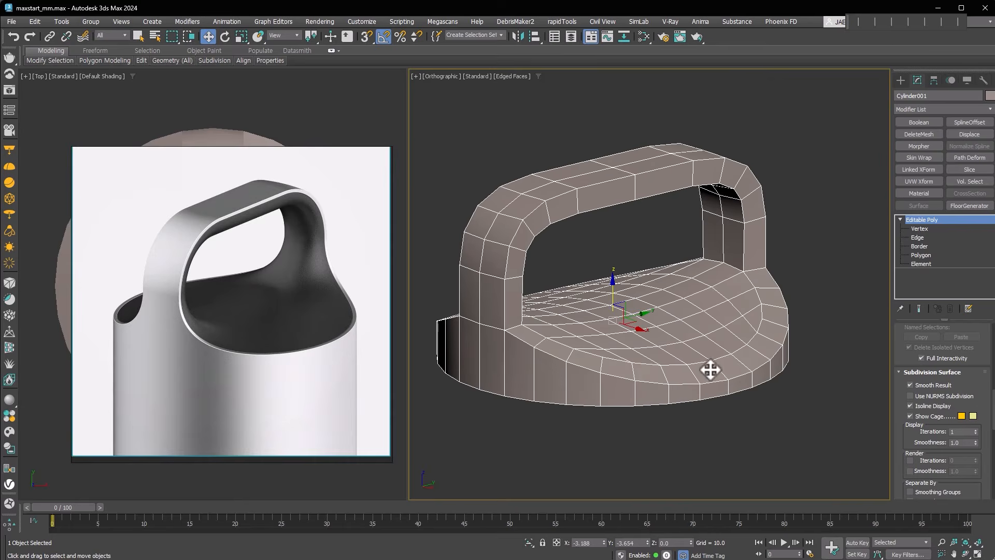
pyautogui.click(928, 255)
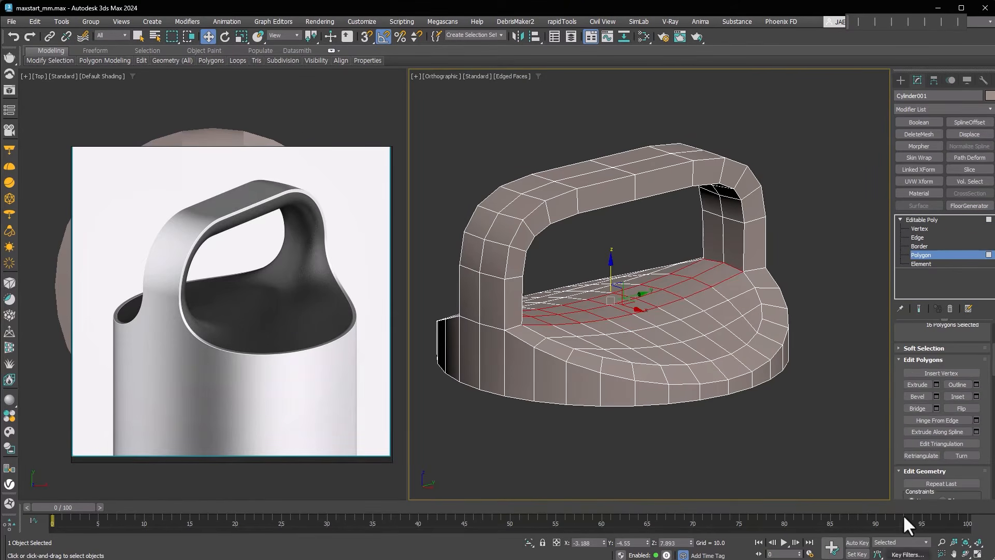
pyautogui.click(862, 357)
pyautogui.moveTo(929, 330); pyautogui.dragTo(935, 459)
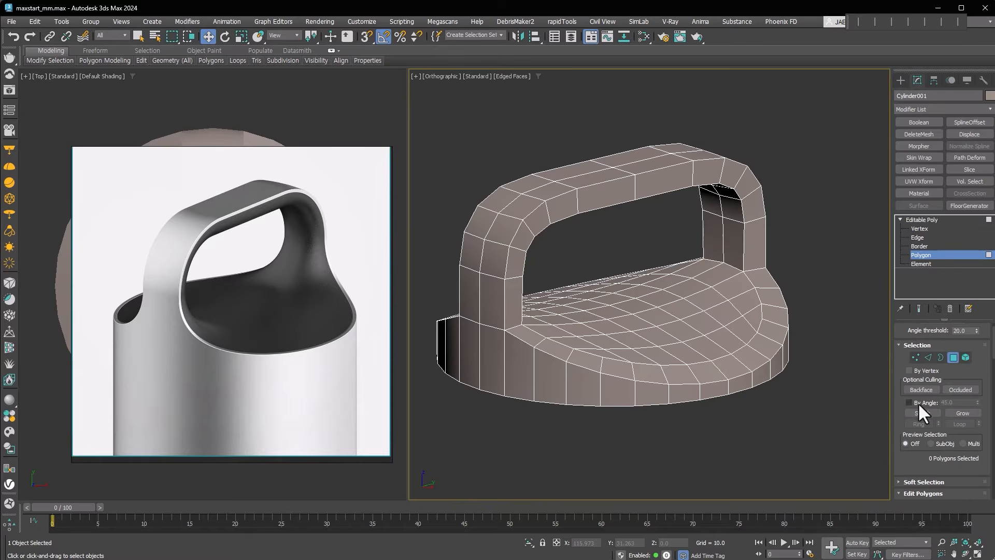
pyautogui.click(515, 387)
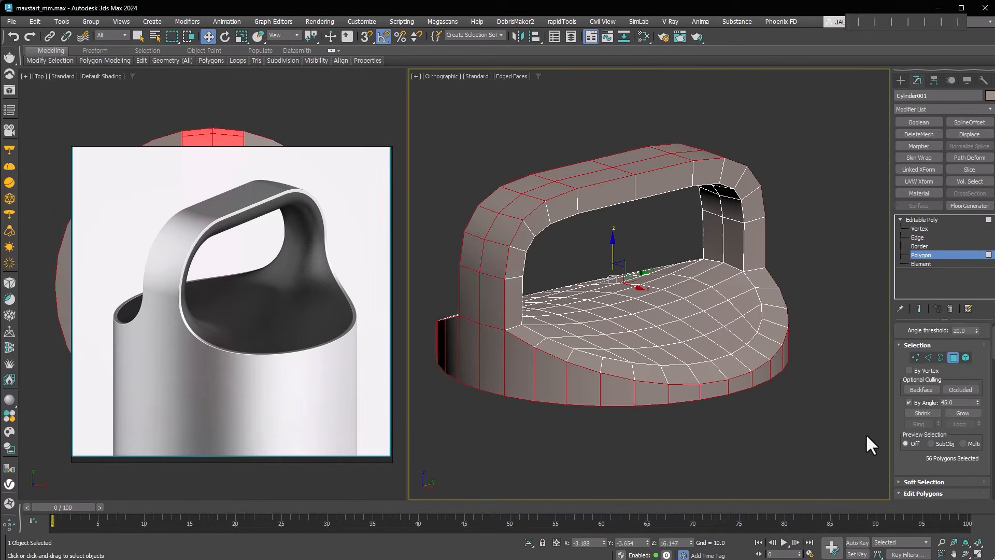
# - Clear the outer faces' smoothing groups, invert the selection, assign only smoothing group 7 to the inverted faces, and deselect them
pyautogui.moveTo(907, 465); pyautogui.dragTo(946, 14)
pyautogui.moveTo(909, 411); pyautogui.dragTo(937, 318)
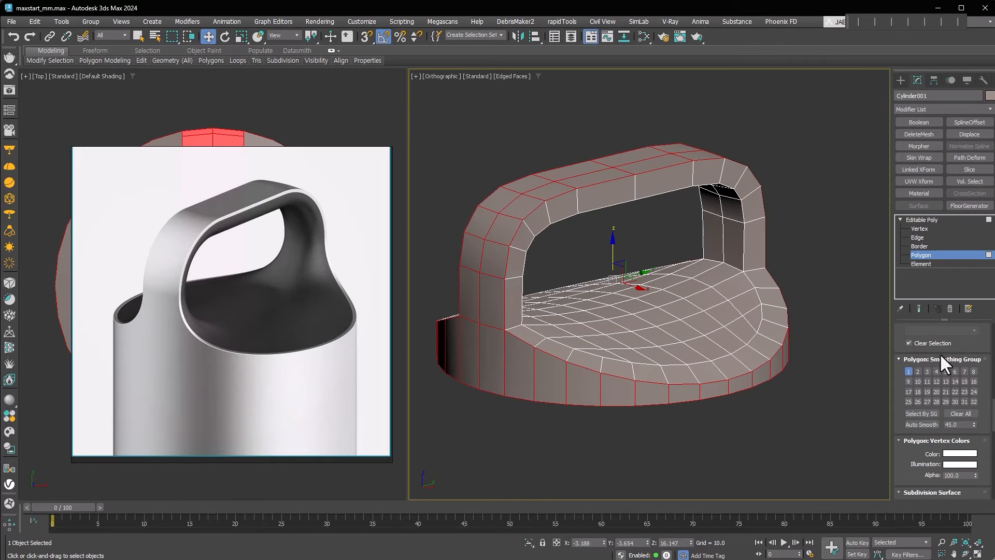
pyautogui.click(967, 415)
pyautogui.hotkey('ctrl', 'i')
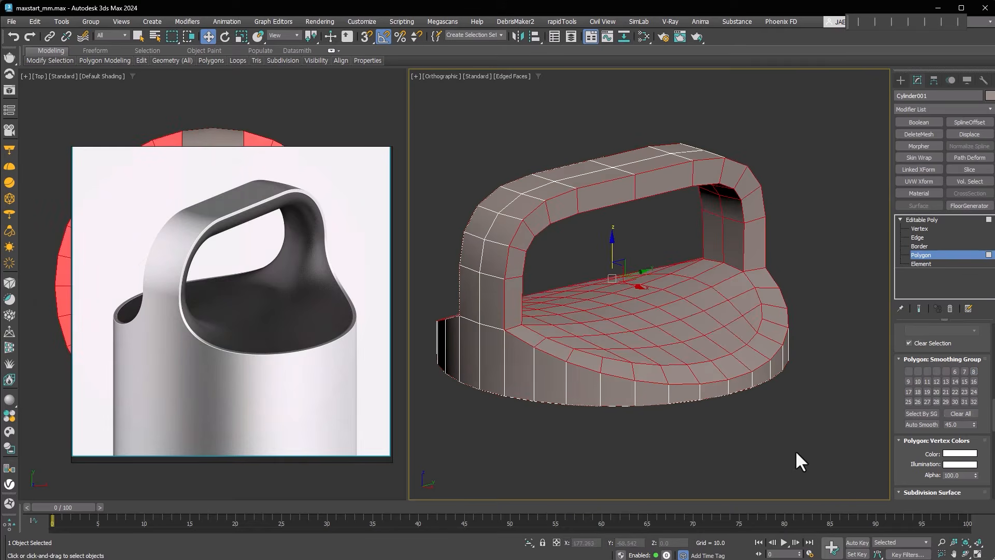
pyautogui.click(964, 413)
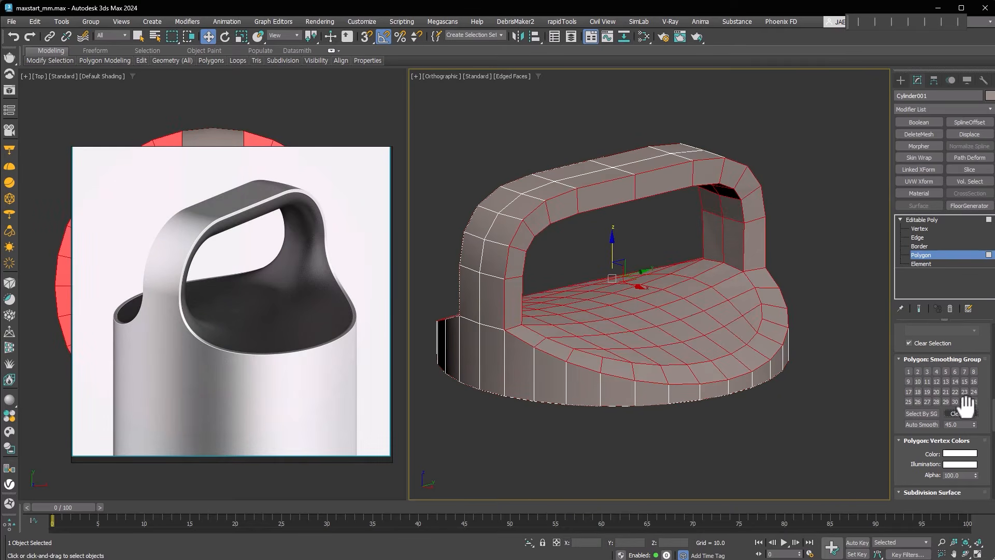
pyautogui.click(964, 371)
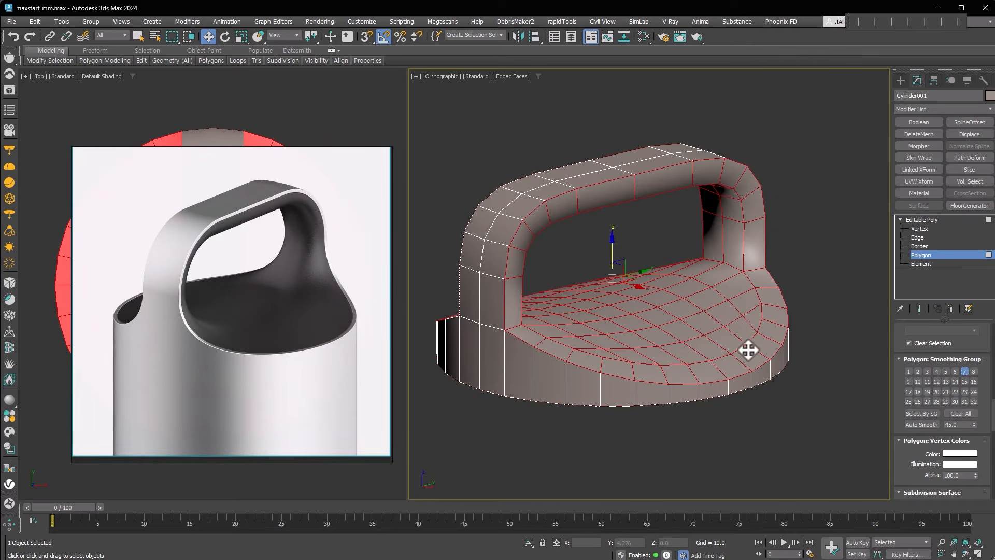
pyautogui.keyDown('alt'); pyautogui.moveTo(726, 438); pyautogui.dragTo(729, 402, button='middle'); pyautogui.keyUp('alt')
pyautogui.click(744, 399)
pyautogui.keyDown('shift'); pyautogui.click(772, 371); pyautogui.keyUp('shift')
pyautogui.hotkey('ctrl', 'd')
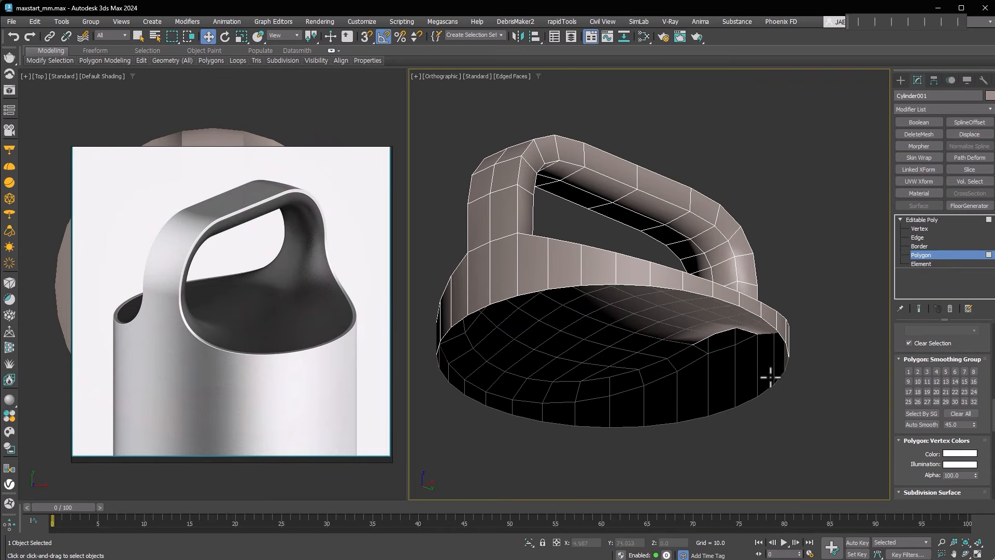
# - Leave polygon editing and add TurboSmooth with 2 iterations, separated by smoothing groups
pyautogui.keyDown('alt'); pyautogui.moveTo(723, 276); pyautogui.dragTo(720, 341, button='middle'); pyautogui.keyUp('alt')
pyautogui.press('4')
pyautogui.keyDown('alt'); pyautogui.moveTo(811, 414); pyautogui.dragTo(826, 363, button='middle'); pyautogui.keyUp('alt')
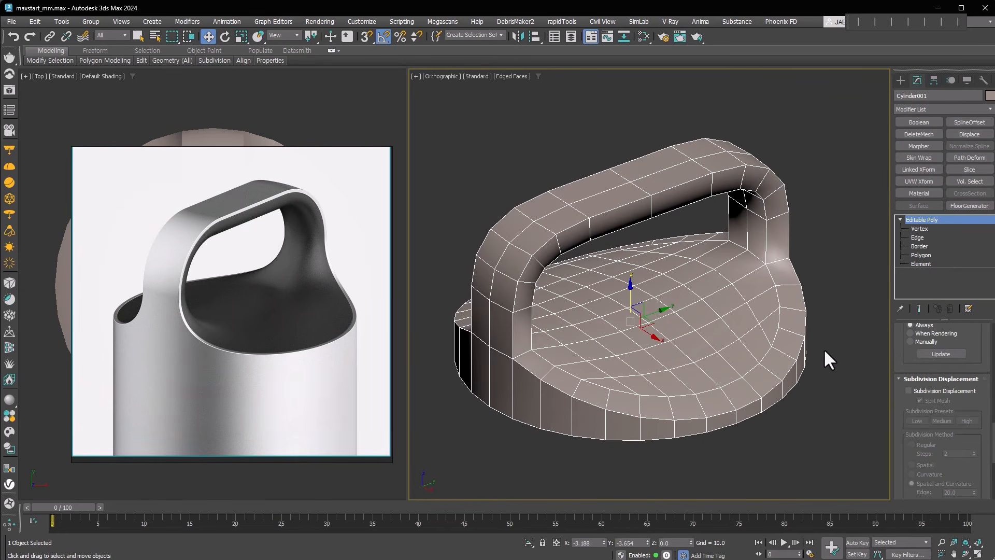
pyautogui.hotkey('ctrl', 't')
pyautogui.moveTo(779, 404); pyautogui.dragTo(804, 392, button='middle')
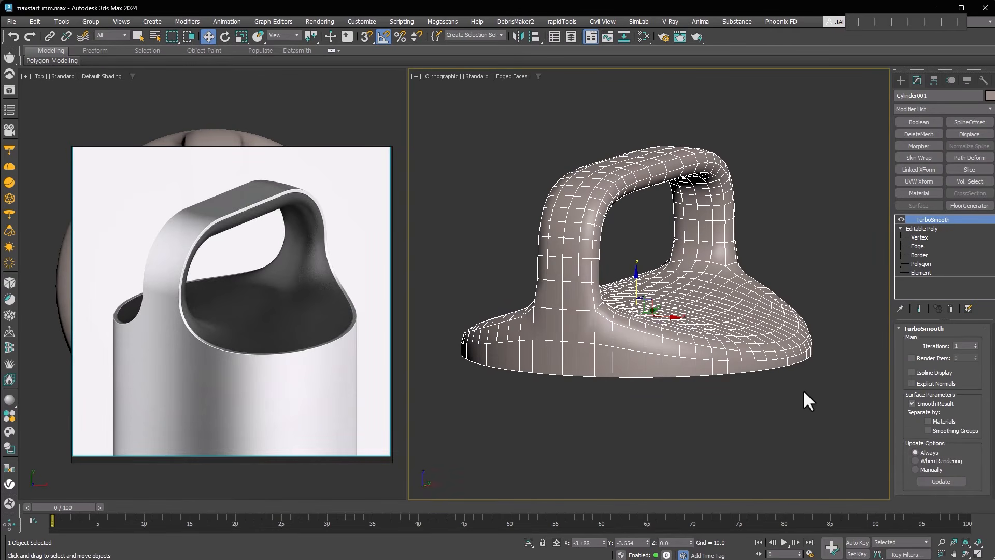
pyautogui.click(968, 431)
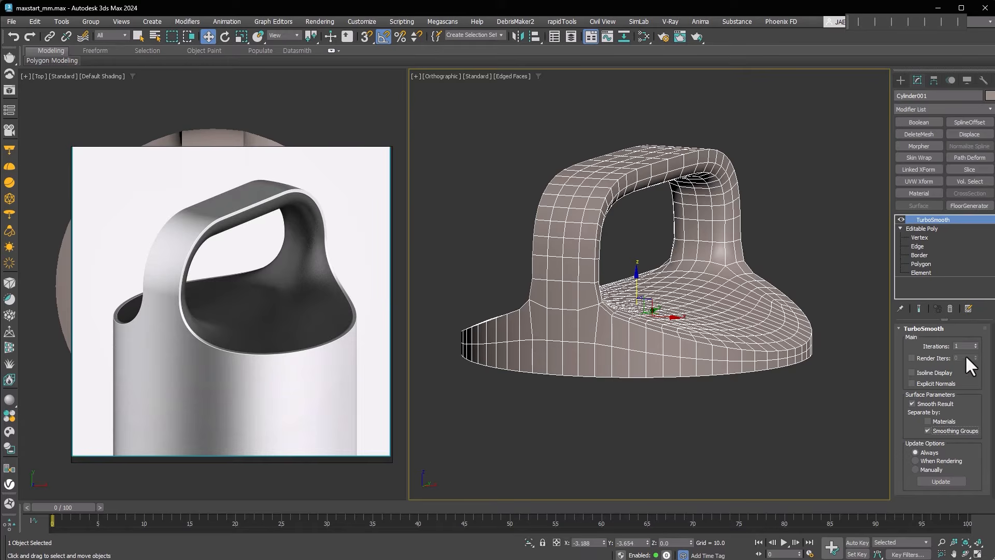
pyautogui.click(976, 344)
pyautogui.keyDown('alt'); pyautogui.moveTo(843, 364); pyautogui.dragTo(816, 374, button='middle'); pyautogui.keyUp('alt')
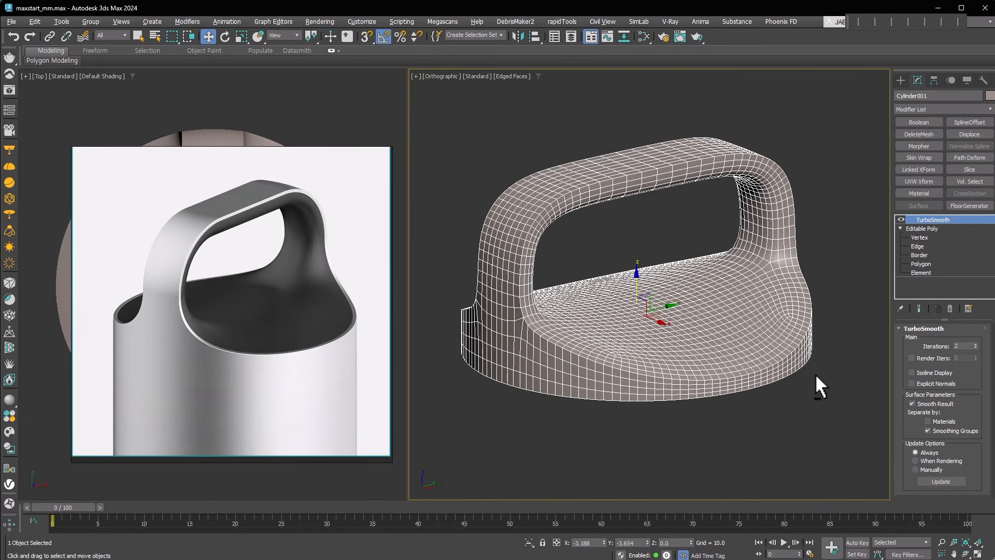
# - Compare the smoothed shape with the reference from several angles and collapse TurboSmooth into the editable poly
pyautogui.moveTo(765, 419); pyautogui.dragTo(751, 423, button='middle')
pyautogui.keyDown('alt'); pyautogui.moveTo(676, 361); pyautogui.dragTo(688, 353, button='middle'); pyautogui.keyUp('alt')
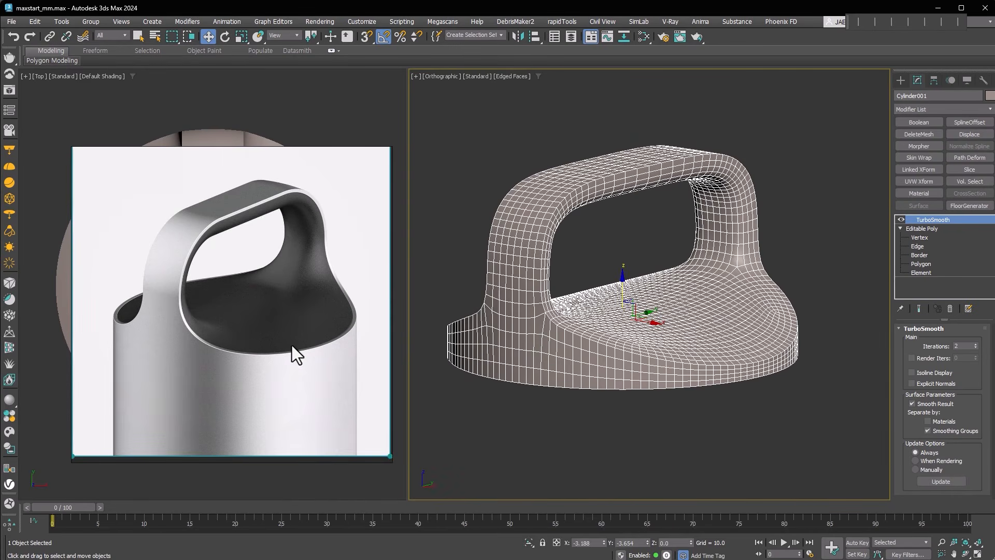
pyautogui.keyDown('alt'); pyautogui.moveTo(729, 384); pyautogui.dragTo(767, 372, button='middle'); pyautogui.keyUp('alt')
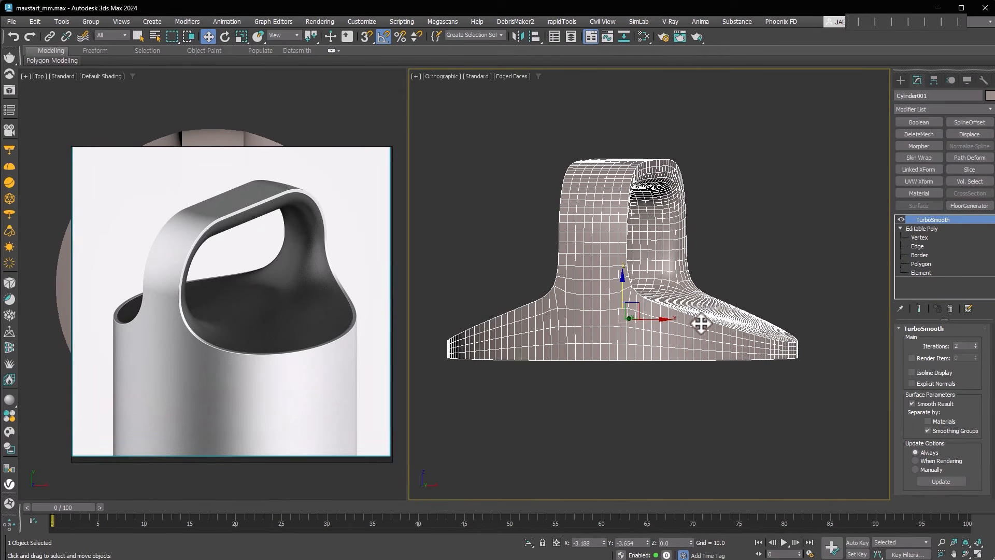
pyautogui.keyDown('alt'); pyautogui.moveTo(791, 345); pyautogui.dragTo(731, 358, button='middle'); pyautogui.keyUp('alt')
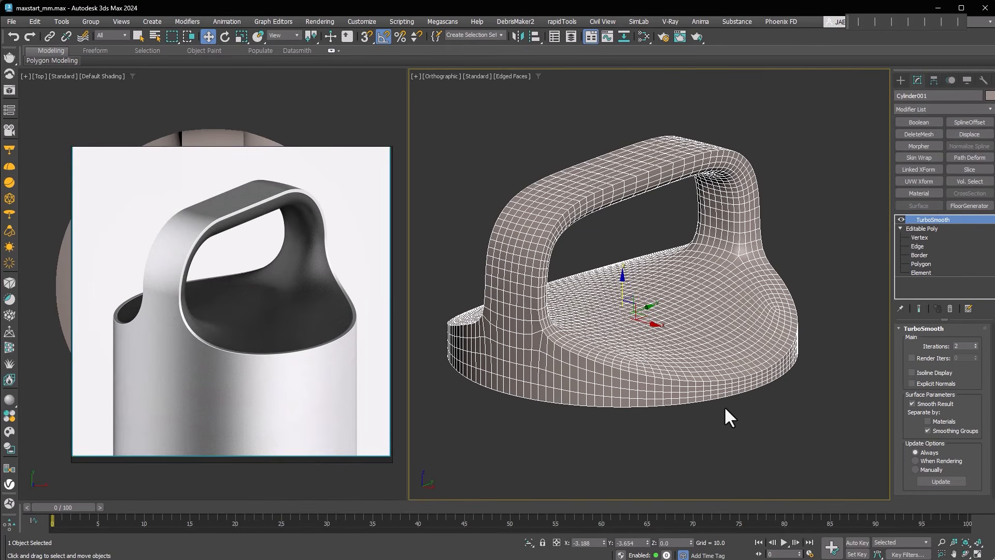
pyautogui.hotkey('ctrl', 'e')
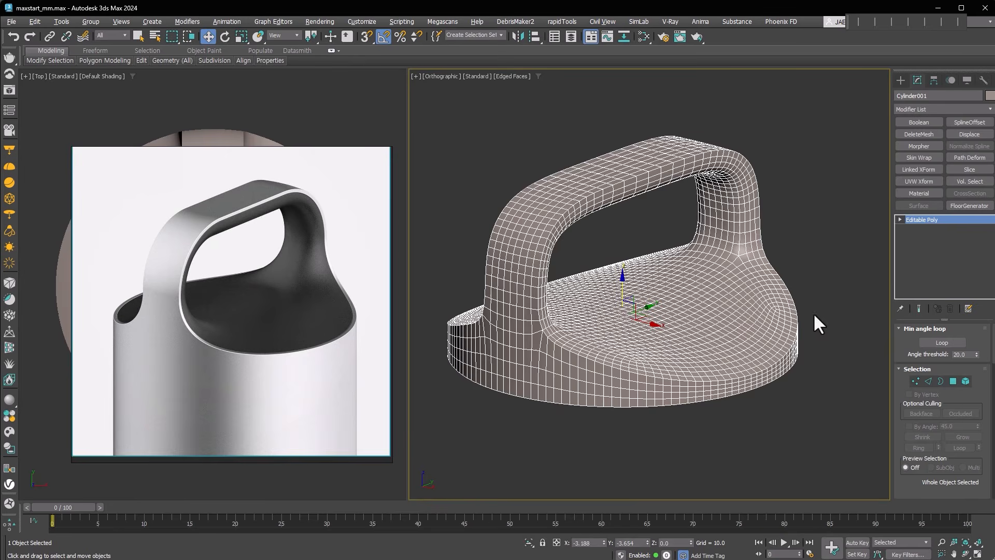
# - Insert an edge loop close to the rim of the recessed surface and handle opening, and split the mesh along it
pyautogui.keyDown('alt'); pyautogui.moveTo(813, 312); pyautogui.dragTo(802, 319, button='middle'); pyautogui.keyUp('alt')
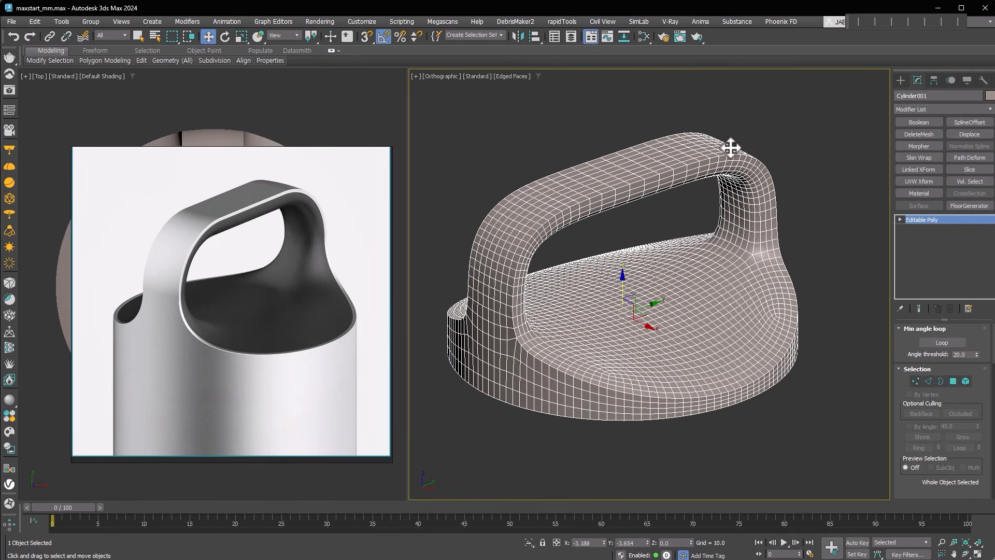
pyautogui.moveTo(780, 287); pyautogui.dragTo(788, 338, button='middle')
pyautogui.scroll(-5, 788, 337)
pyautogui.scroll(12, 788, 334)
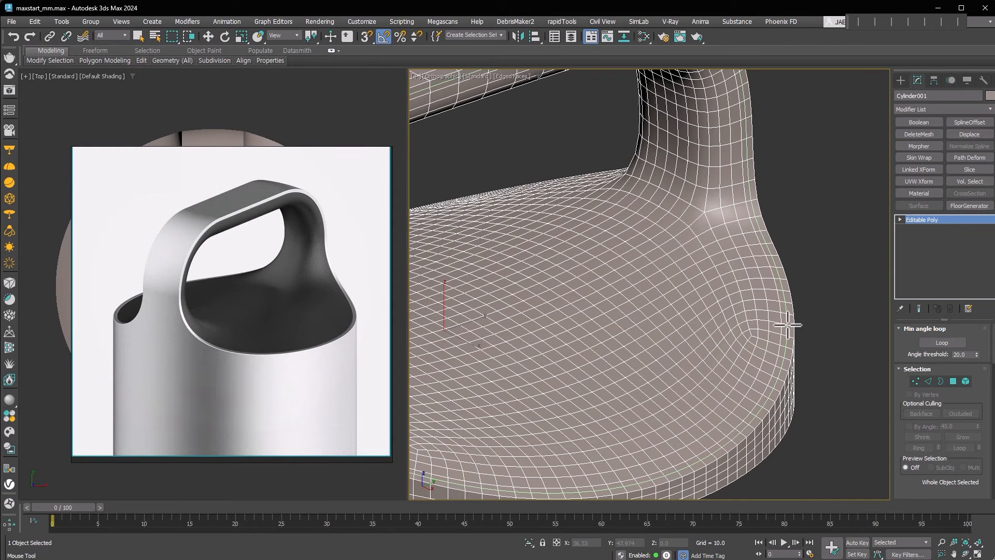
pyautogui.click(927, 381)
pyautogui.moveTo(916, 488); pyautogui.dragTo(916, 479)
pyautogui.scroll(-4, 916, 479)
pyautogui.click(961, 426)
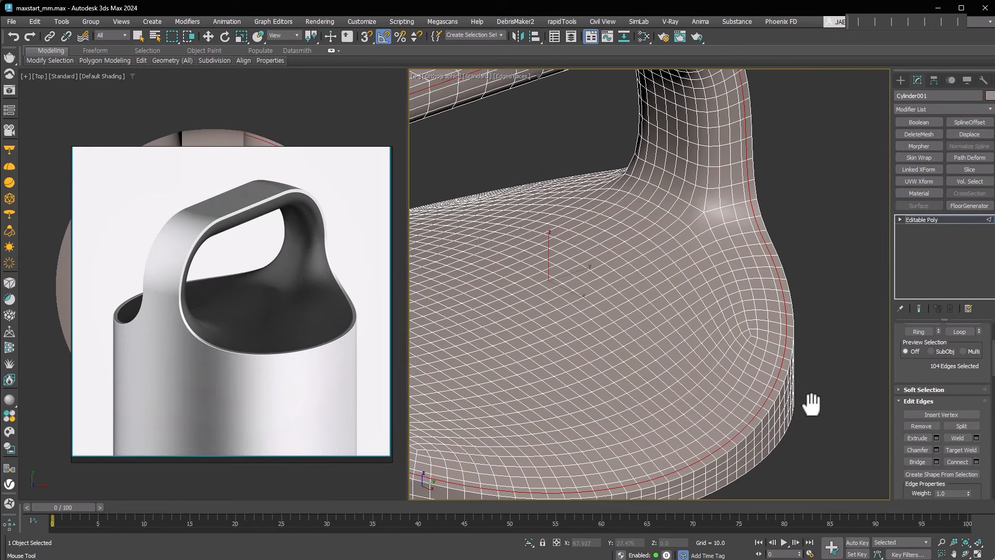
# - Select the open borders along the split loop and extend them inward with a depth of 1.0 and an angle of -90
pyautogui.press('w')
pyautogui.click(900, 219)
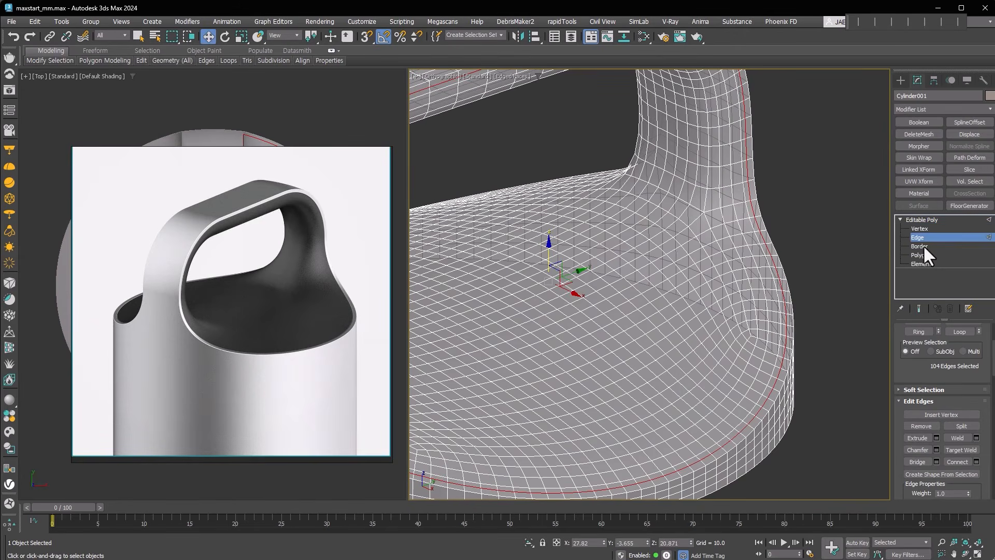
pyautogui.click(920, 246)
pyautogui.keyDown('alt'); pyautogui.moveTo(785, 360); pyautogui.dragTo(770, 248, button='middle'); pyautogui.keyUp('alt')
pyautogui.click(732, 290)
pyautogui.hotkey('alt', 'e')
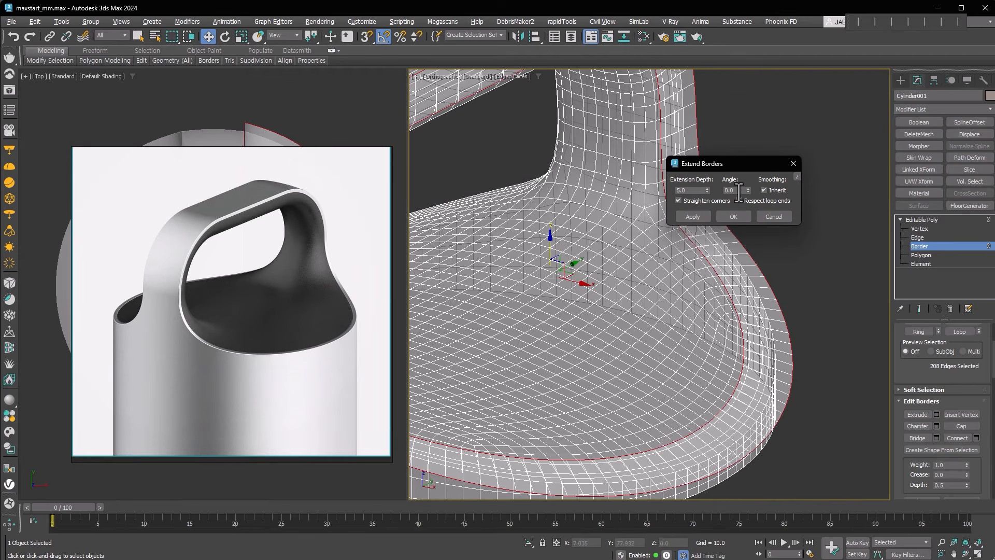
pyautogui.write('-90')
pyautogui.press('Return')
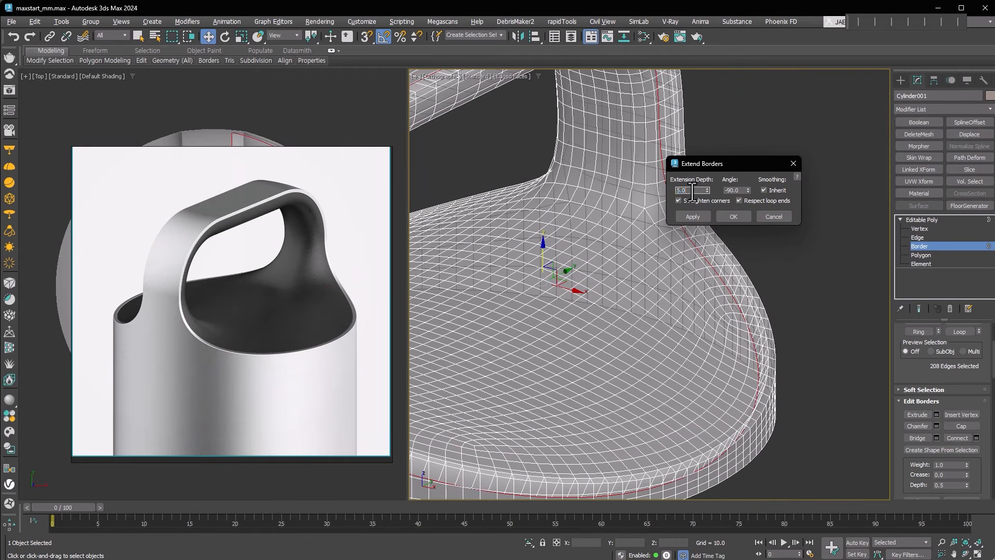
pyautogui.write('1')
pyautogui.press('Return')
pyautogui.scroll(-3, 786, 376)
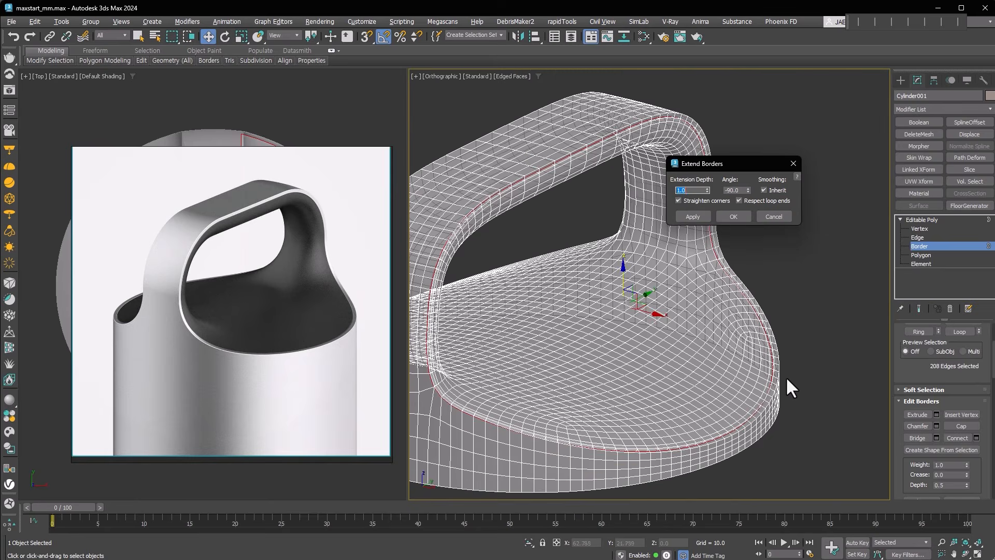
pyautogui.scroll(5, 786, 376)
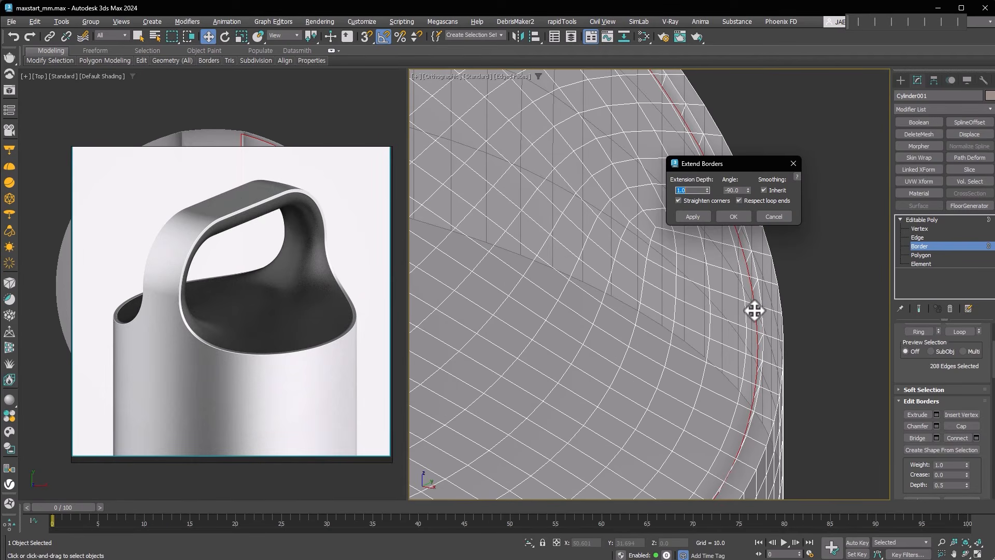
pyautogui.click(735, 216)
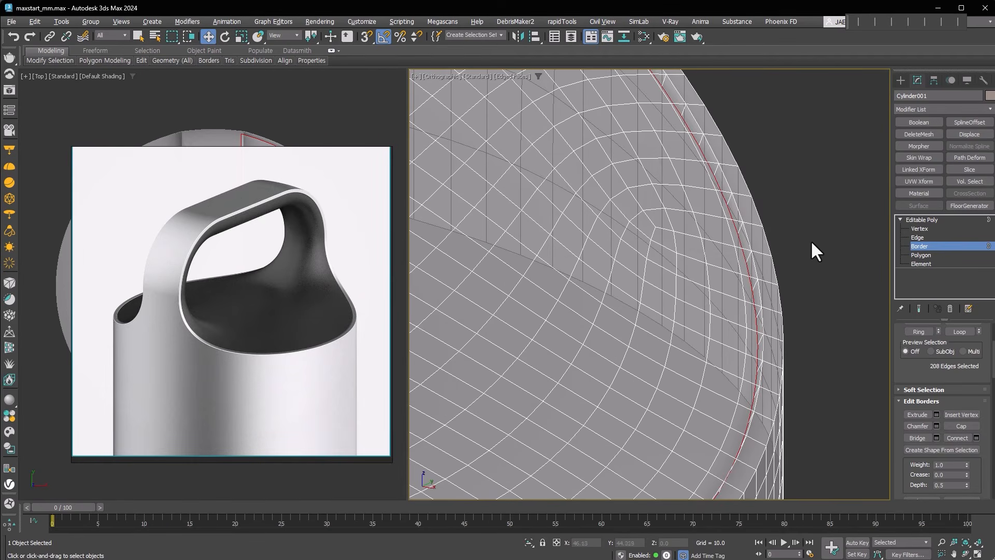
# - Leave border editing, turn off see-through display, and mirror the split rim to the opposite side with a collapsed X-axis Symmetry
pyautogui.click(952, 248)
pyautogui.scroll(-1, 776, 278)
pyautogui.hotkey('alt', 'x')
pyautogui.scroll(-3, 731, 311)
pyautogui.scroll(-4, 734, 303)
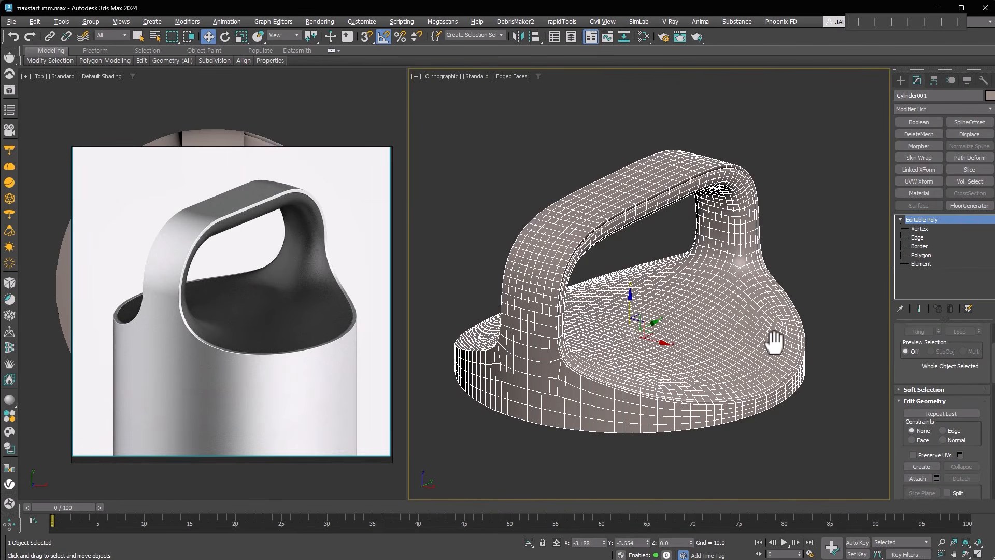
pyautogui.middleClick(788, 271)
pyautogui.hotkey('alt', 's')
pyautogui.moveTo(788, 270); pyautogui.dragTo(784, 271, button='middle')
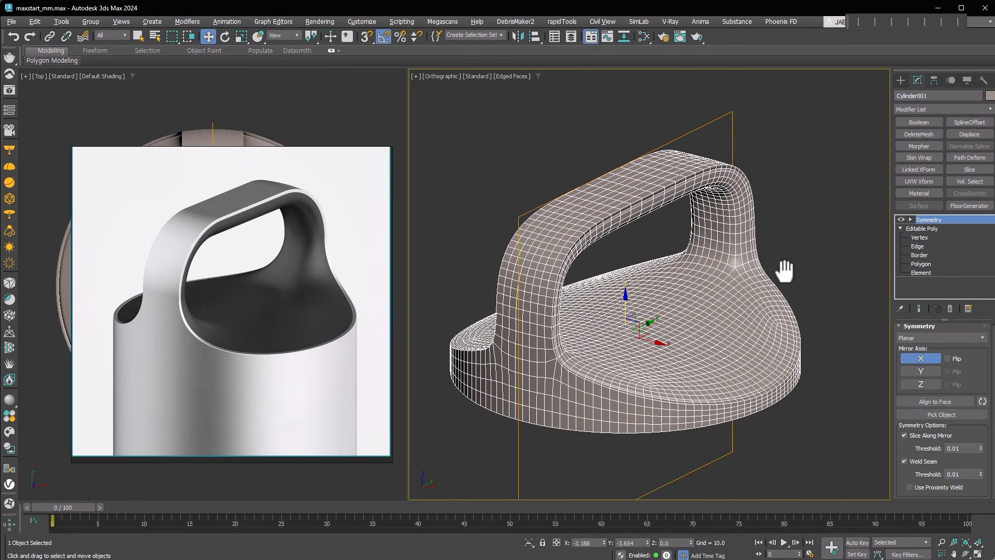
pyautogui.hotkey('ctrl', 'z')
# - Give the inner recessed surface and the outer shell elements separate material IDs, using ID 2 for the outer shell
pyautogui.click(965, 379)
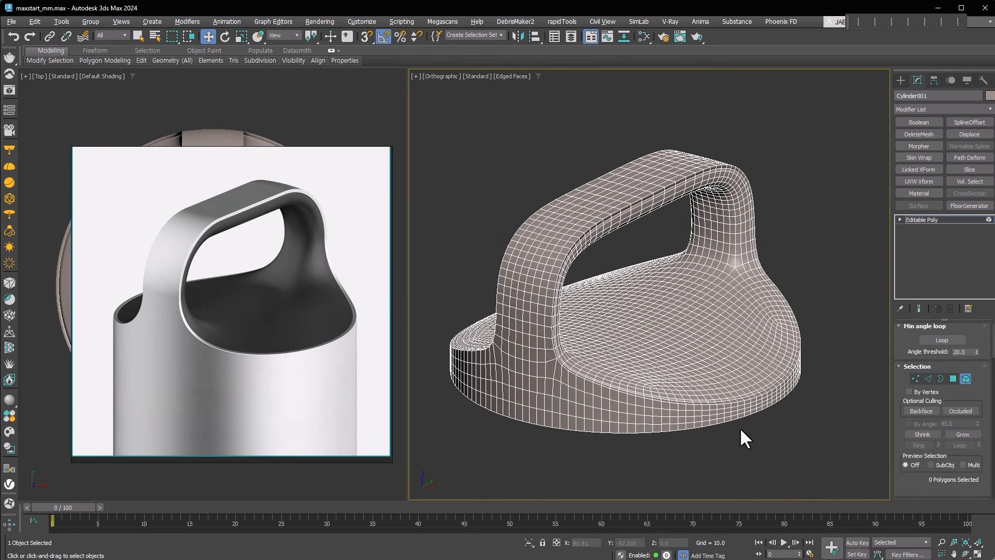
pyautogui.click(692, 415)
pyautogui.click(769, 307)
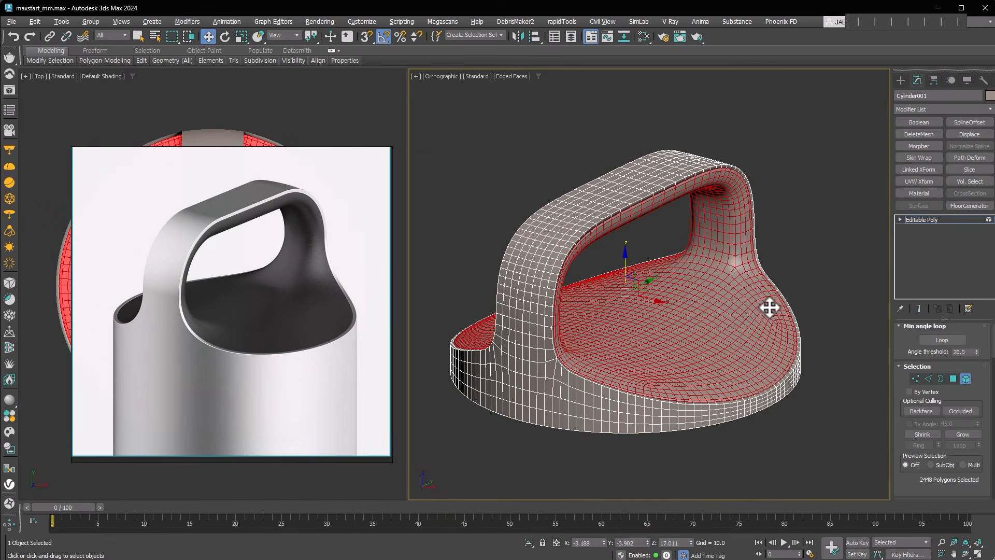
pyautogui.moveTo(911, 471); pyautogui.dragTo(952, 381)
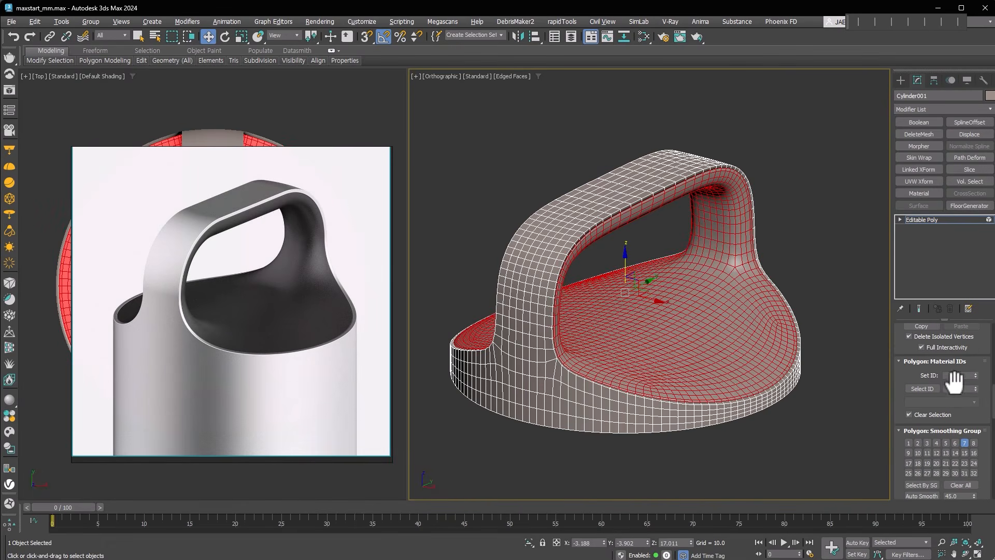
pyautogui.click(781, 390)
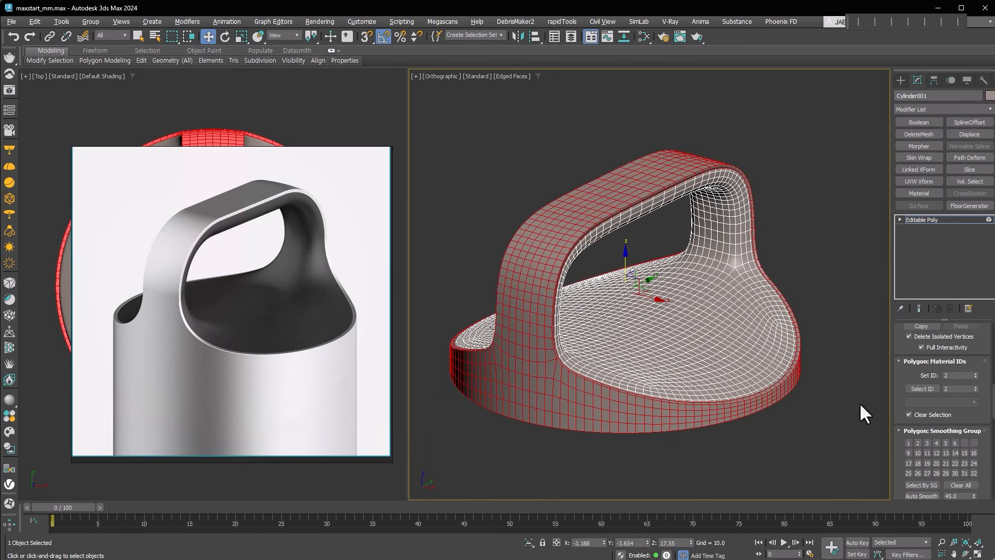
pyautogui.click(843, 422)
# - Add a Chamfer modifier to the bottle top with an amount of 0.241 and 2 segments
pyautogui.moveTo(809, 366); pyautogui.dragTo(774, 388, button='middle')
pyautogui.scroll(-1, 775, 388)
pyautogui.scroll(5, 775, 386)
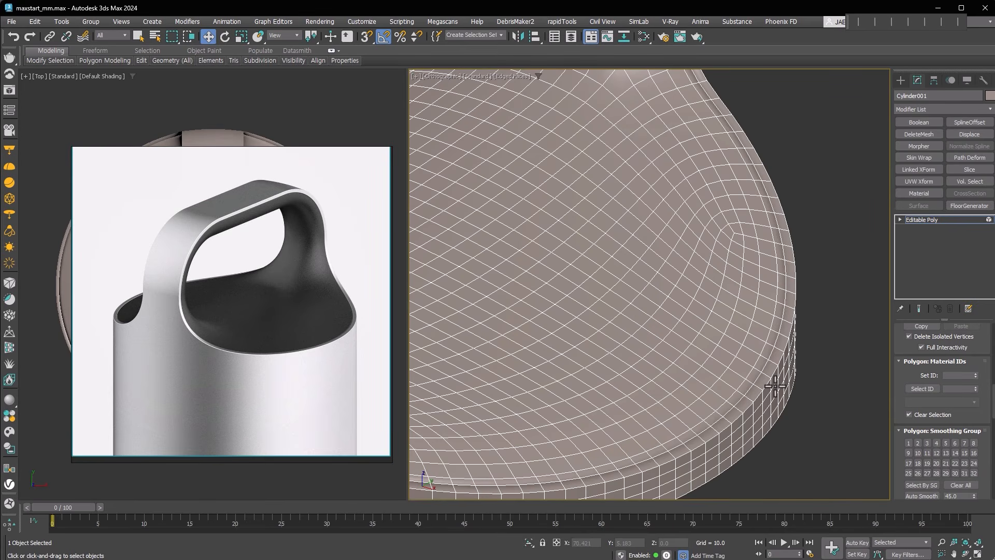
pyautogui.hotkey('alt', 'c')
pyautogui.moveTo(774, 388); pyautogui.dragTo(795, 354, button='middle')
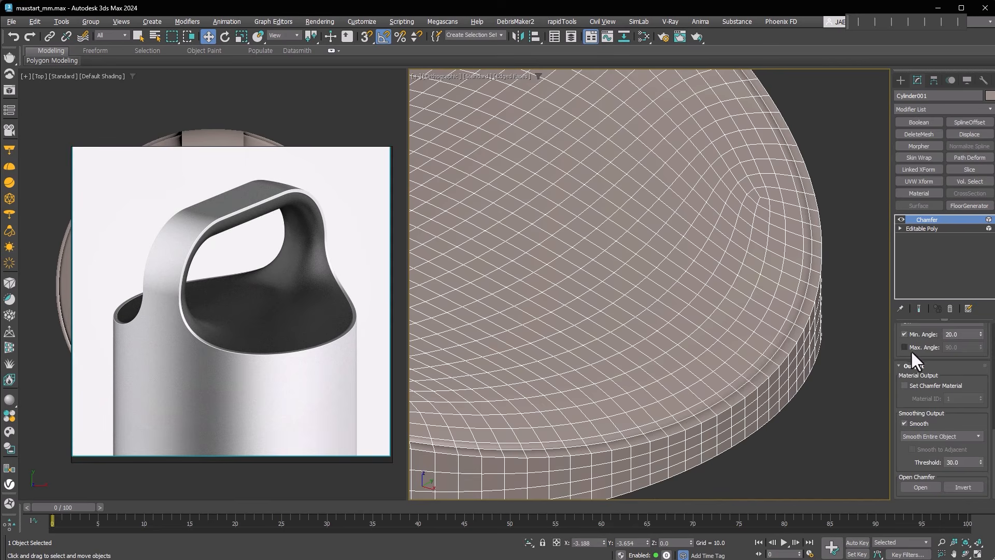
pyautogui.scroll(5, 944, 332)
pyautogui.click(956, 220)
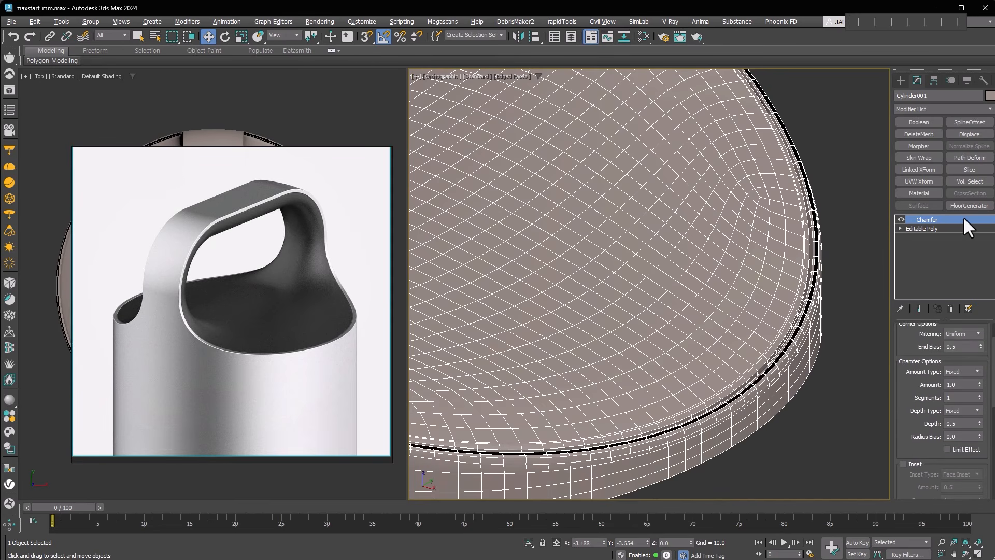
pyautogui.rightClick(979, 383)
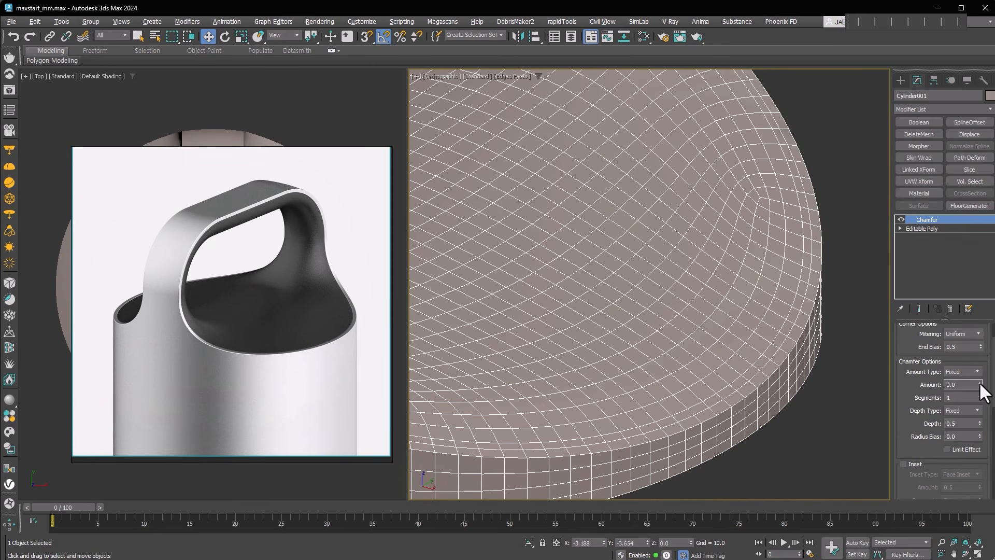
pyautogui.moveTo(980, 383); pyautogui.dragTo(979, 362)
pyautogui.click(979, 396)
# - Set the Chamfer's minimum angle to 50 so the soft inner creases near the handle are left out
pyautogui.moveTo(756, 420); pyautogui.dragTo(896, 453, button='middle')
pyautogui.moveTo(596, 223); pyautogui.dragTo(637, 322, button='middle')
pyautogui.scroll(-4, 637, 322)
pyautogui.moveTo(673, 254); pyautogui.dragTo(630, 322, button='middle')
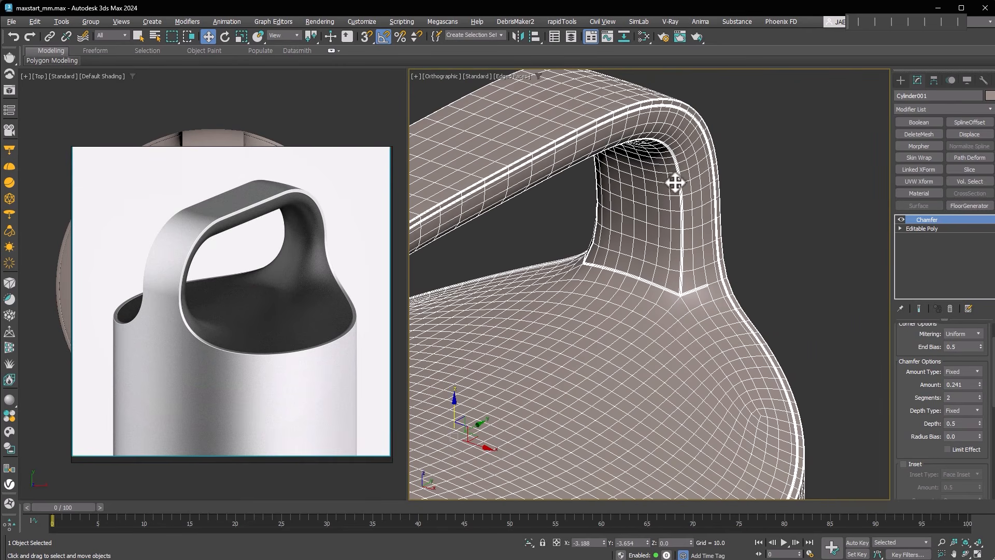
pyautogui.moveTo(903, 434); pyautogui.dragTo(899, 200)
pyautogui.doubleClick(946, 333)
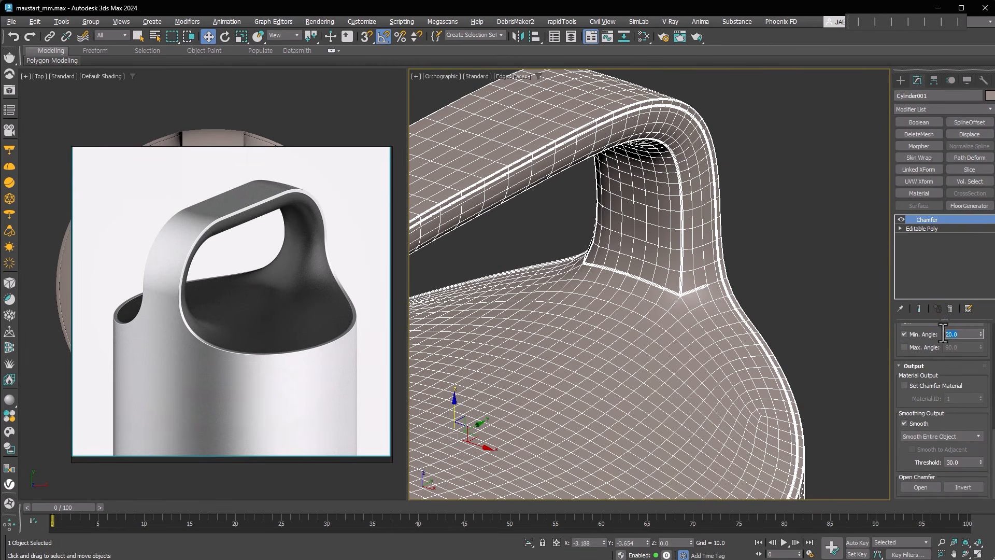
pyautogui.write('50')
pyautogui.press('Return')
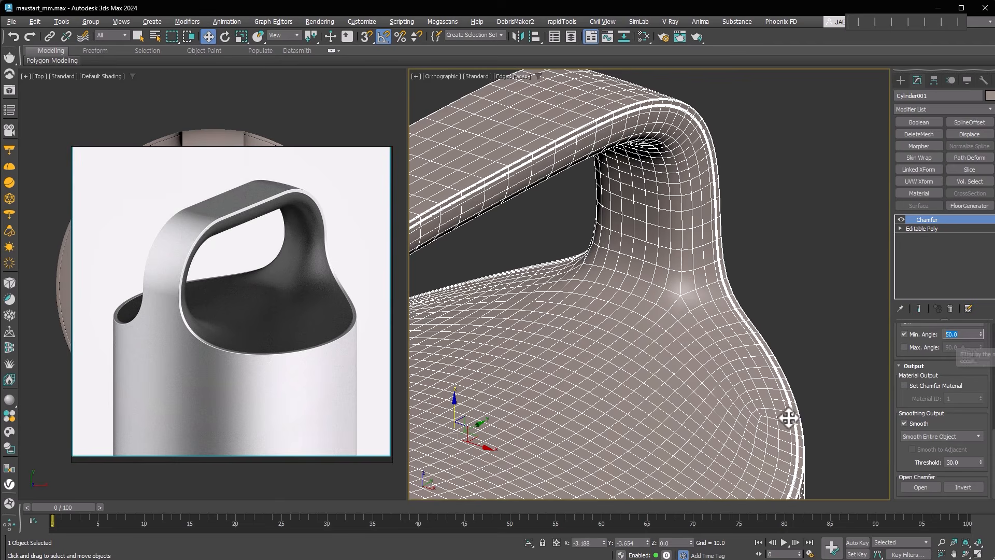
# - Turn off the edged-faces display and inspect the chamfered rim on the shaded model
pyautogui.moveTo(733, 374); pyautogui.dragTo(753, 357, button='middle')
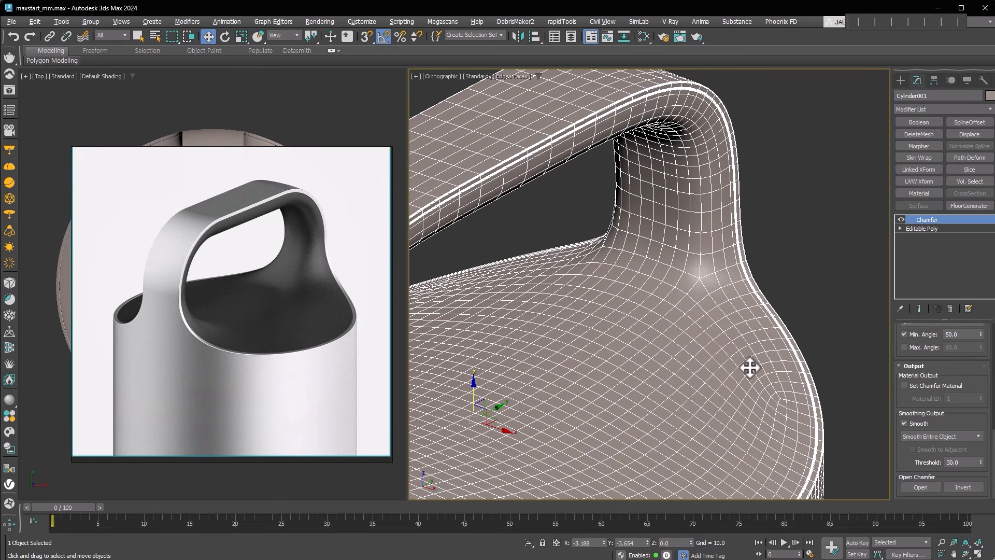
pyautogui.press('F4')
pyautogui.scroll(-2, 658, 417)
pyautogui.scroll(-3, 645, 416)
pyautogui.moveTo(615, 390); pyautogui.dragTo(642, 420, button='middle')
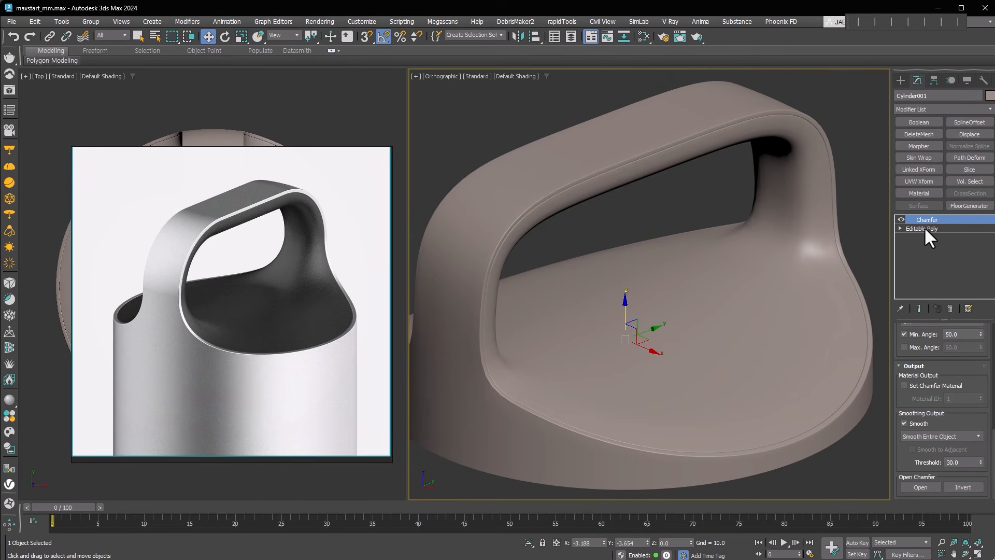
# - Try a TurboSmooth modifier beneath the Chamfer, separated by smoothing groups, and undo it
pyautogui.click(919, 229)
pyautogui.hotkey('ctrl', 't')
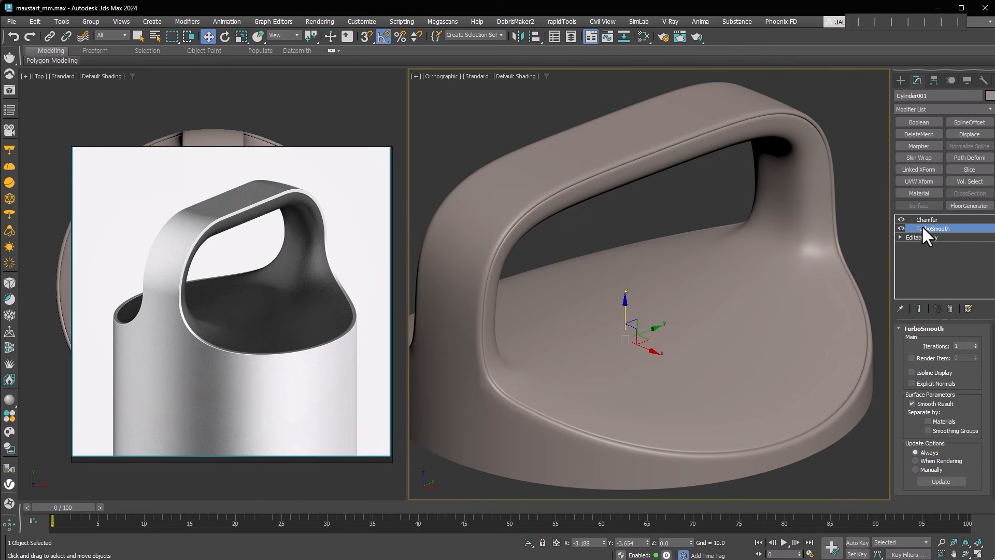
pyautogui.click(975, 430)
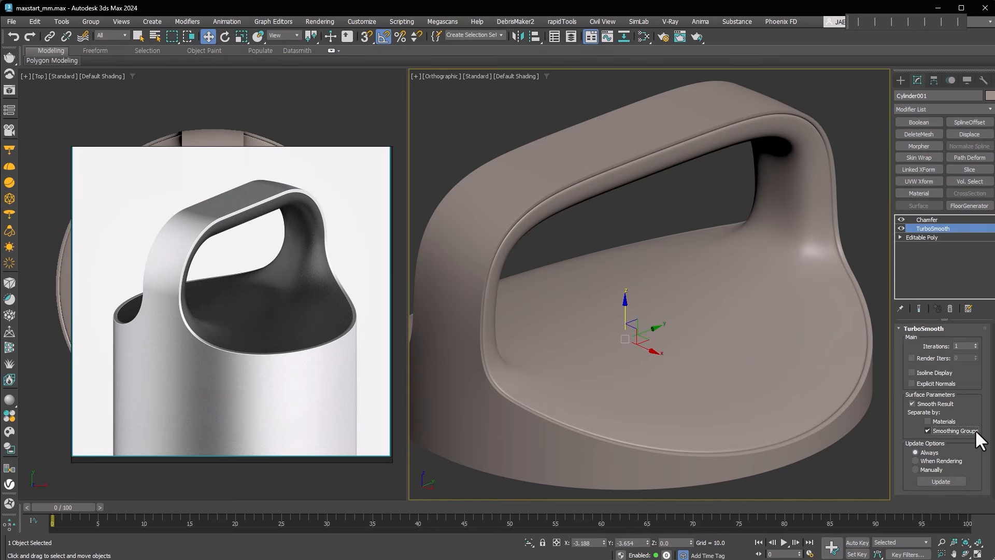
pyautogui.click(937, 219)
pyautogui.hotkey('ctrl', 'z')
pyautogui.hotkey('ctrl', 'z')
pyautogui.click(924, 219)
# - Create a Multi/Sub-Object material reduced to one slot and connect a new VRayMtl to that slot
pyautogui.moveTo(791, 441); pyautogui.dragTo(772, 382, button='middle')
pyautogui.scroll(2, 792, 420)
pyautogui.scroll(-4, 792, 421)
pyautogui.click(644, 36)
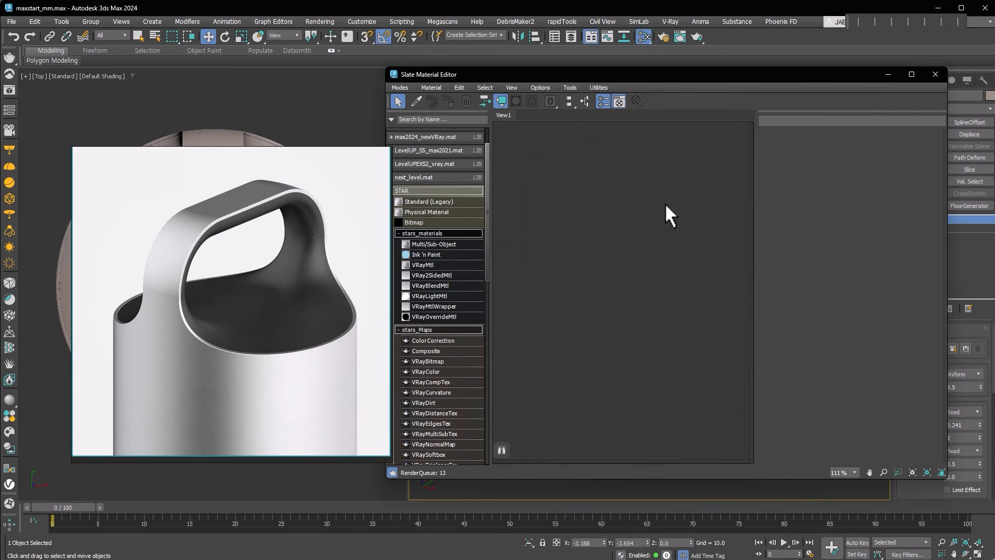
pyautogui.moveTo(466, 244); pyautogui.dragTo(597, 233)
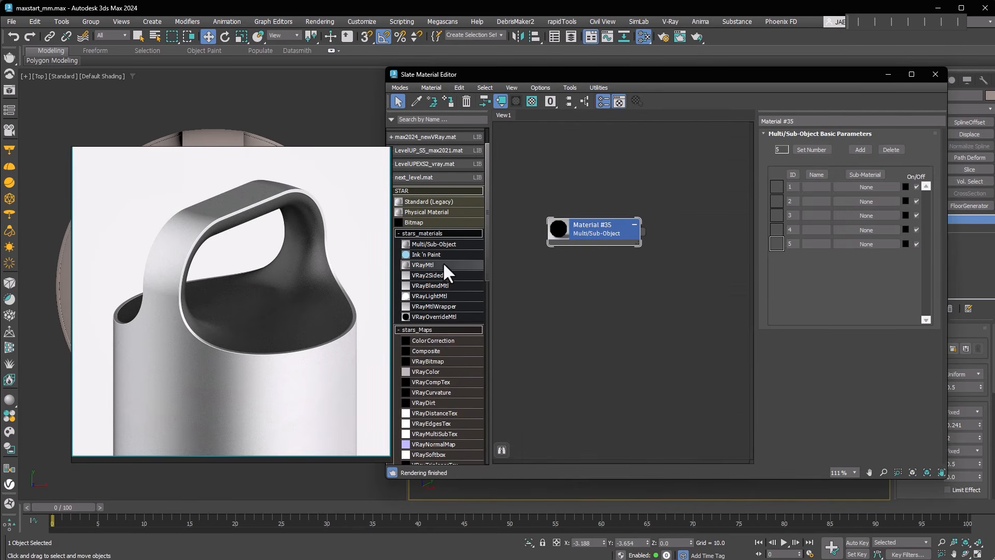
pyautogui.doubleClick(443, 264)
pyautogui.click(891, 149)
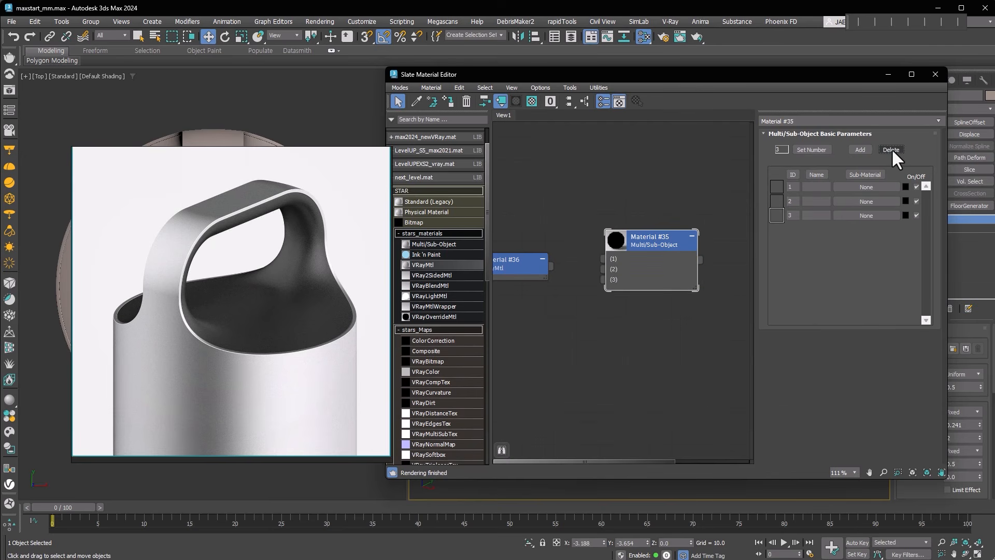
pyautogui.moveTo(537, 262)
pyautogui.mouseDown()
pyautogui.moveTo(602, 258)
pyautogui.moveTo(542, 253)
pyautogui.mouseUp()
pyautogui.doubleClick(530, 245)
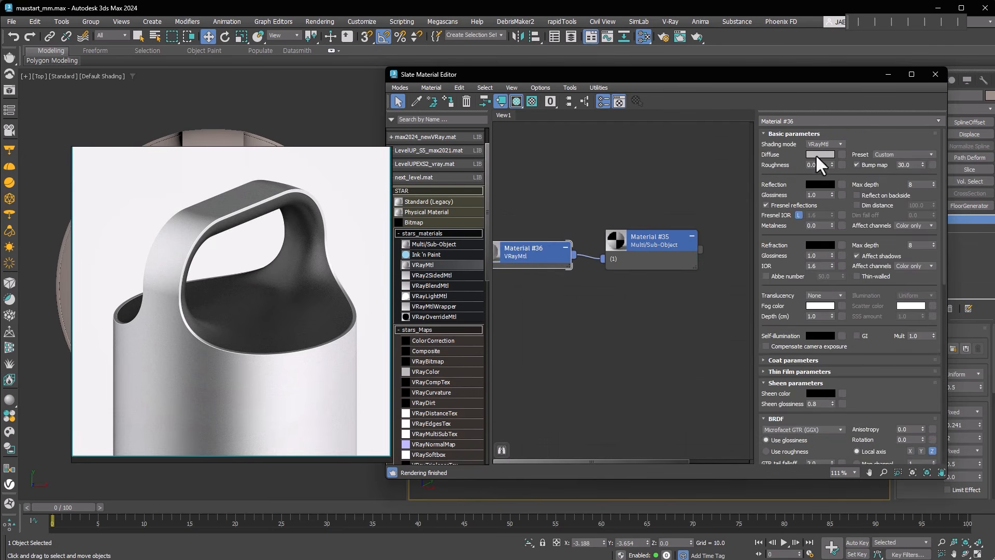
# - Give the first VRayMtl a dark grey diffuse, white reflection and a glossiness of 0.61
pyautogui.click(819, 155)
pyautogui.click(762, 128)
pyautogui.click(819, 185)
pyautogui.moveTo(676, 134); pyautogui.dragTo(771, 136)
pyautogui.click(767, 165)
pyautogui.moveTo(832, 195); pyautogui.dragTo(832, 212)
# - Duplicate the dark VRayMtl below the original and apply the Aluminum (Rough) preset to the copy
pyautogui.moveTo(536, 251); pyautogui.dragTo(547, 229)
pyautogui.moveTo(637, 263); pyautogui.dragTo(683, 255, button='middle')
pyautogui.moveTo(596, 228)
pyautogui.keyDown('shift'); pyautogui.mouseDown()
pyautogui.moveTo(588, 257)
pyautogui.moveTo(596, 262)
pyautogui.mouseUp(); pyautogui.keyUp('shift')
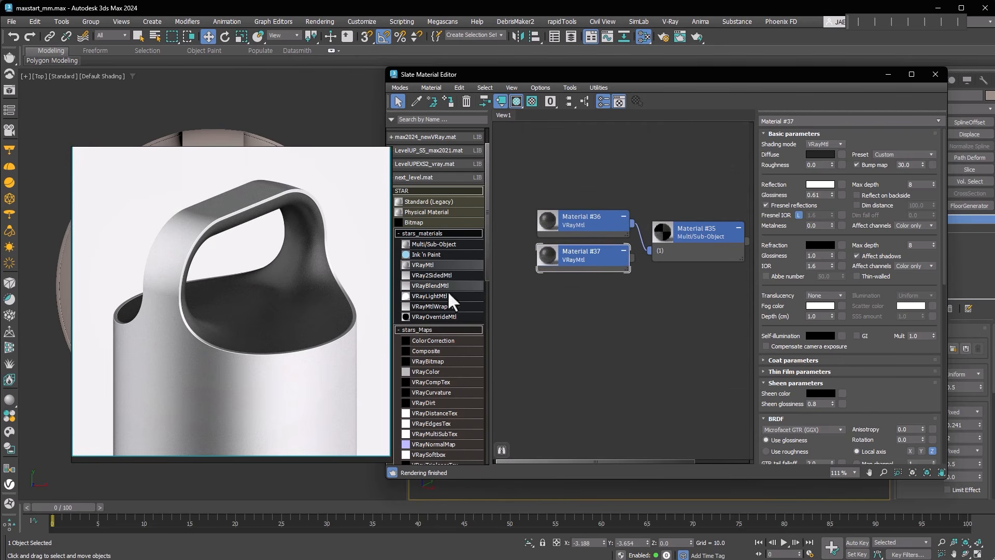
pyautogui.click(887, 154)
pyautogui.click(903, 192)
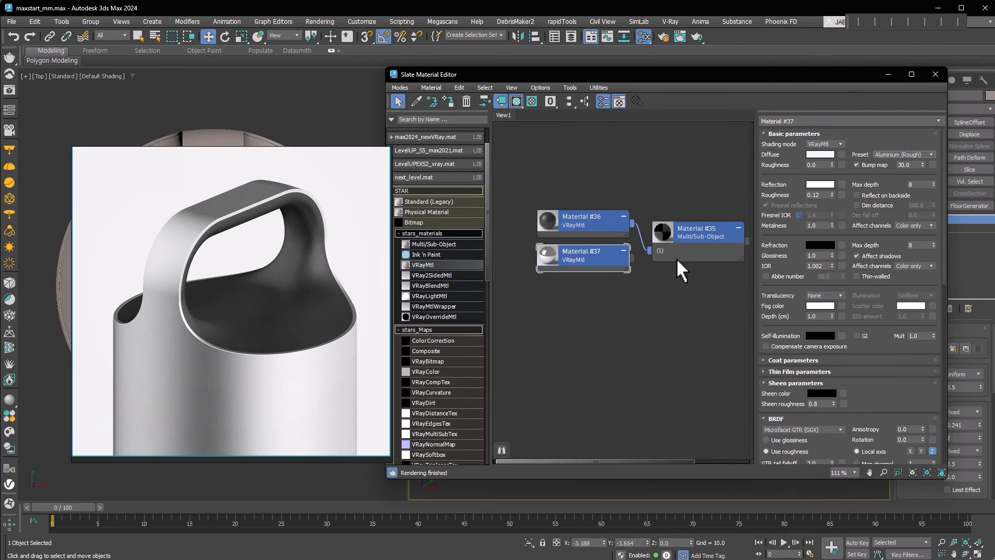
# - Darken the aluminum material's diffuse to a mid grey and increase its reflection roughness
pyautogui.click(814, 155)
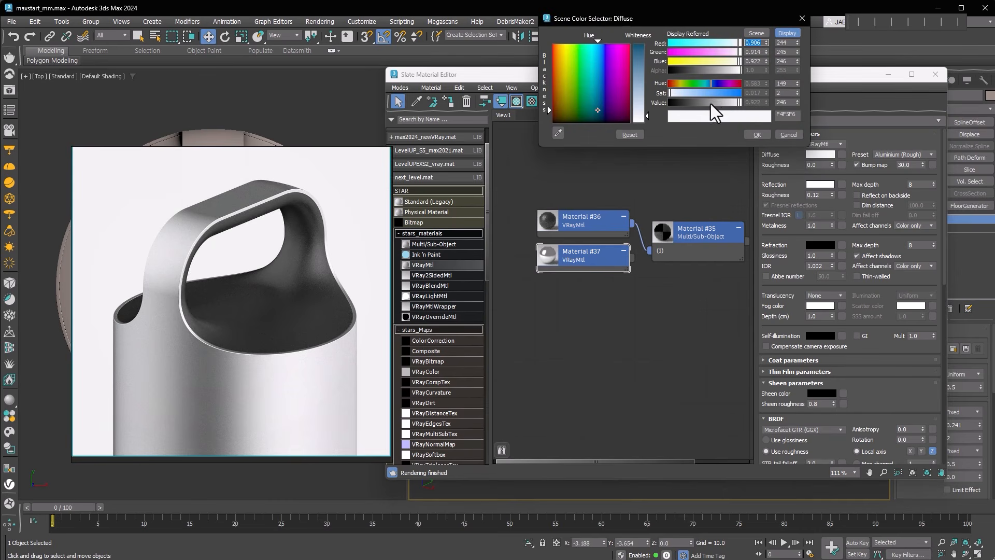
pyautogui.moveTo(710, 105); pyautogui.dragTo(716, 101)
pyautogui.click(757, 134)
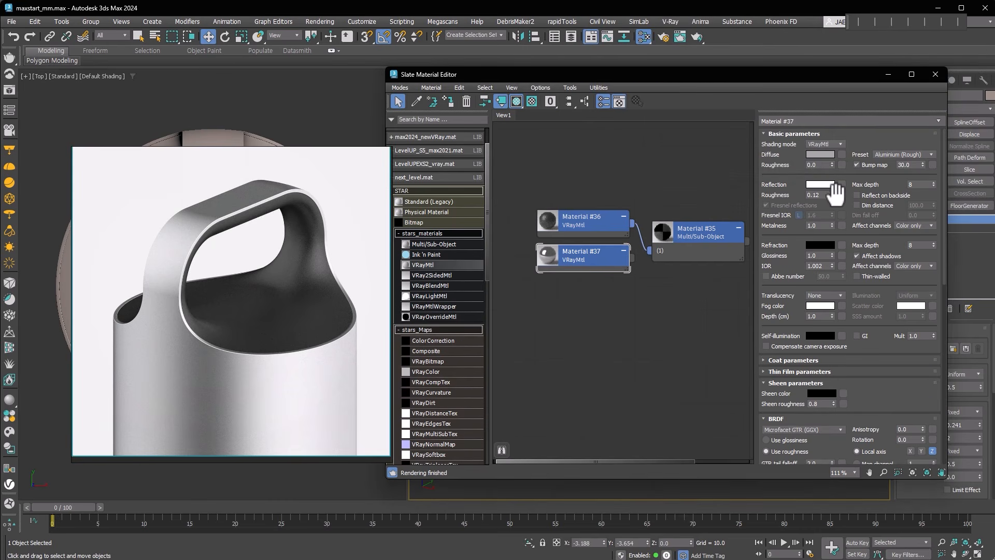
pyautogui.moveTo(836, 180); pyautogui.dragTo(838, 174)
# - Connect the aluminum material as sub-material 2, assign the Multi/Sub-Object material to the bottle top and close the material editor
pyautogui.moveTo(632, 258); pyautogui.dragTo(656, 259)
pyautogui.doubleClick(695, 225)
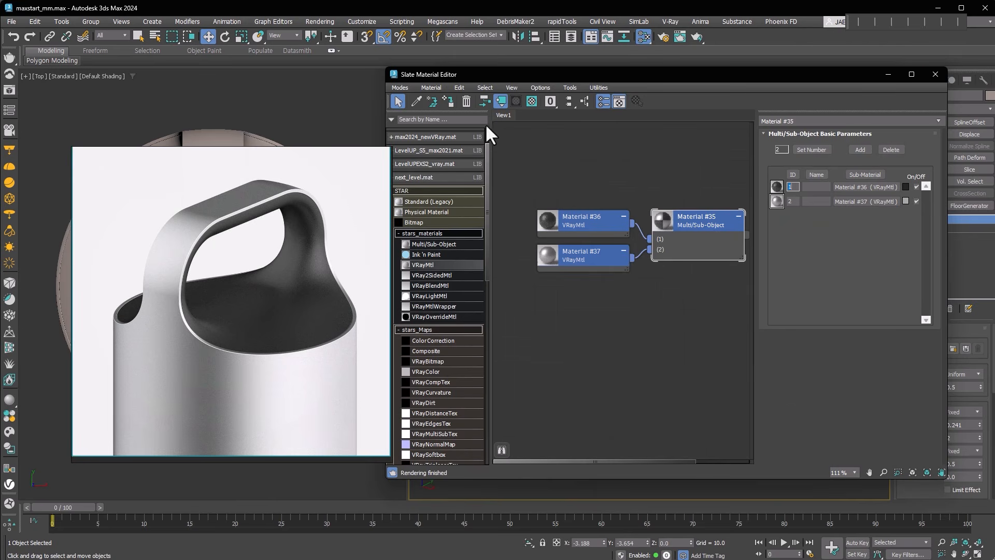
pyautogui.click(935, 74)
# - Switch the orthographic view to perspective and adjust its field of view and angle to match the reference photo
pyautogui.moveTo(755, 317); pyautogui.dragTo(773, 331, button='middle')
pyautogui.press('p')
pyautogui.keyDown('alt'); pyautogui.moveTo(631, 344); pyautogui.dragTo(657, 356, button='middle'); pyautogui.keyUp('alt')
pyautogui.click(942, 553)
pyautogui.moveTo(857, 472); pyautogui.dragTo(834, 360)
pyautogui.scroll(-4, 797, 378)
pyautogui.moveTo(835, 360); pyautogui.dragTo(813, 375, button='middle')
pyautogui.press('w')
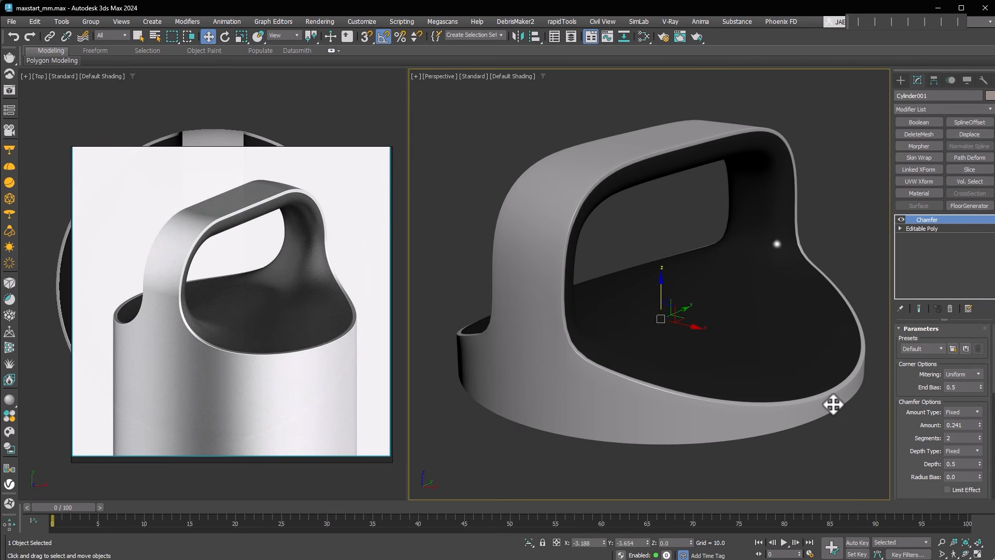